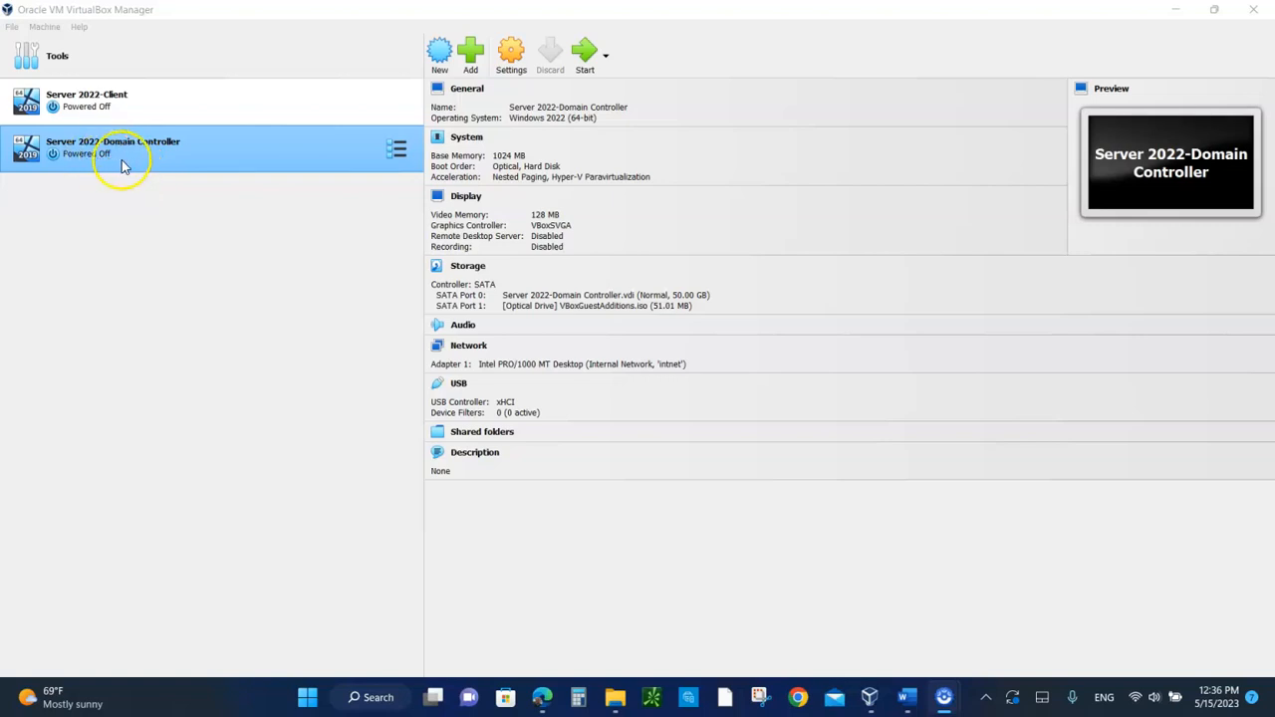
Start the Server 2022-Domain Controller virtual machine and sign in to the Administrator account with its password
left_click(585, 61)
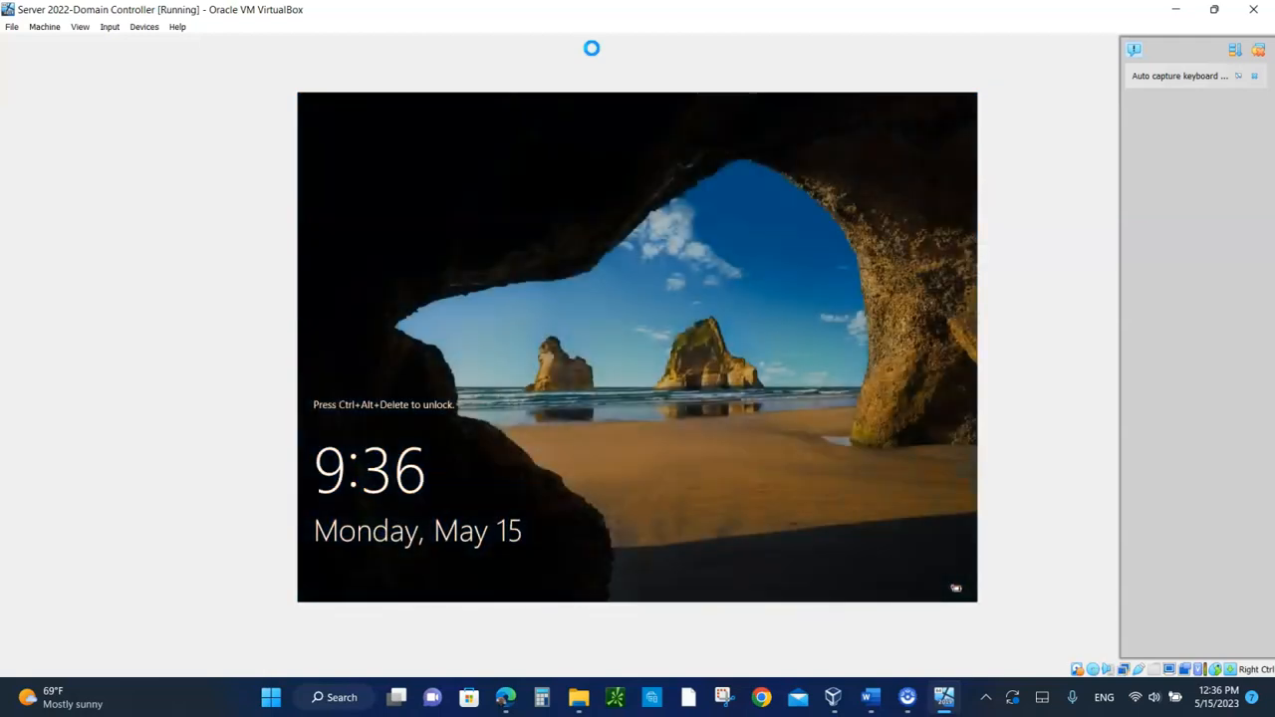
left_click(110, 28)
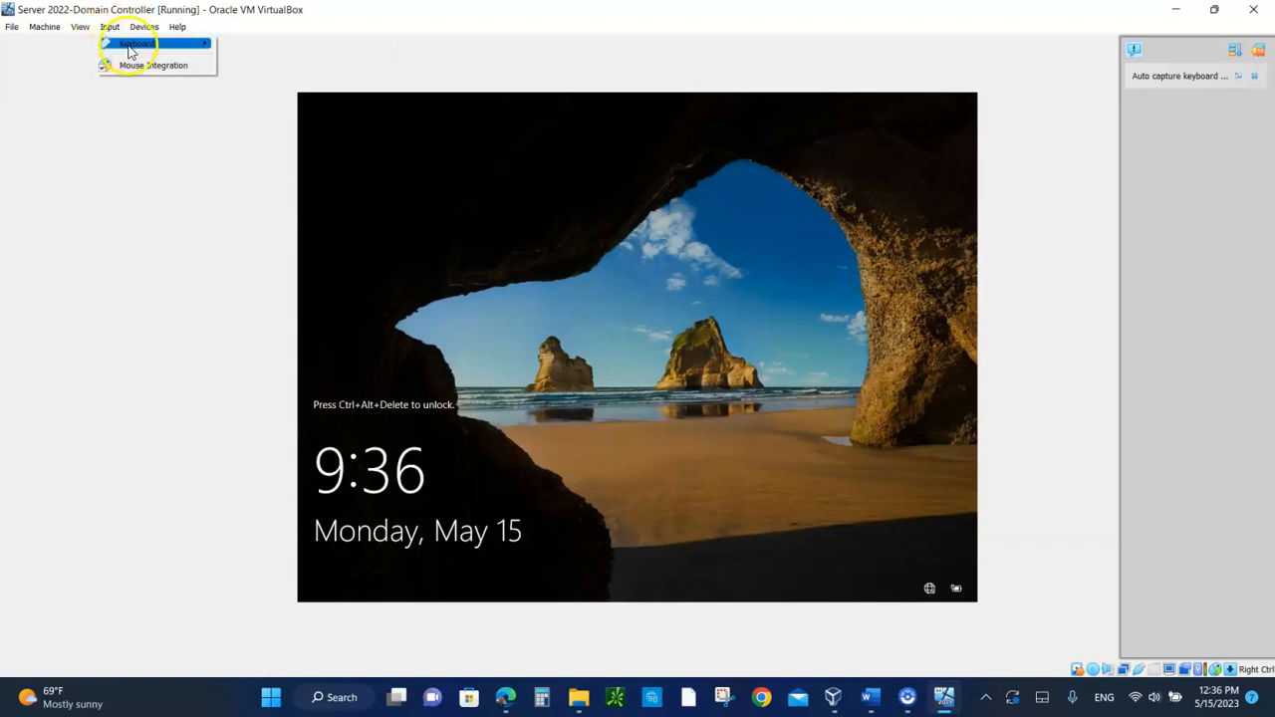
mouse_move(139, 44)
left_click(271, 81)
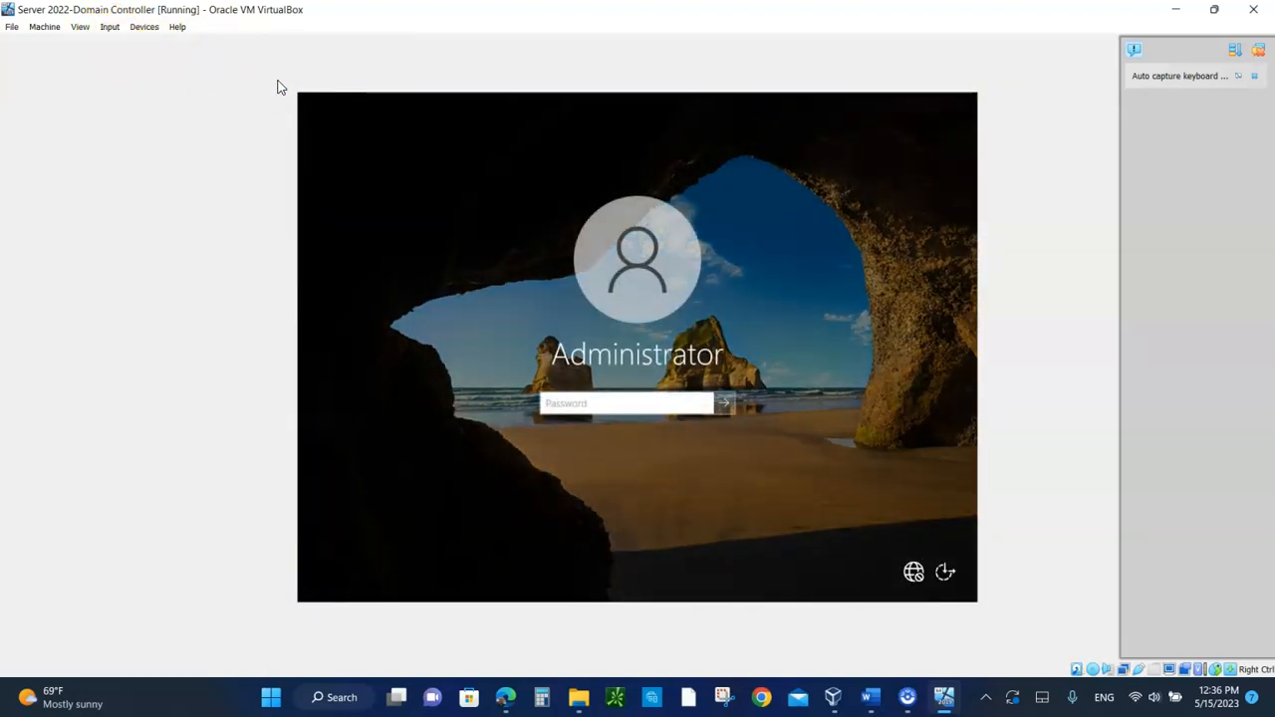
type("•••••")
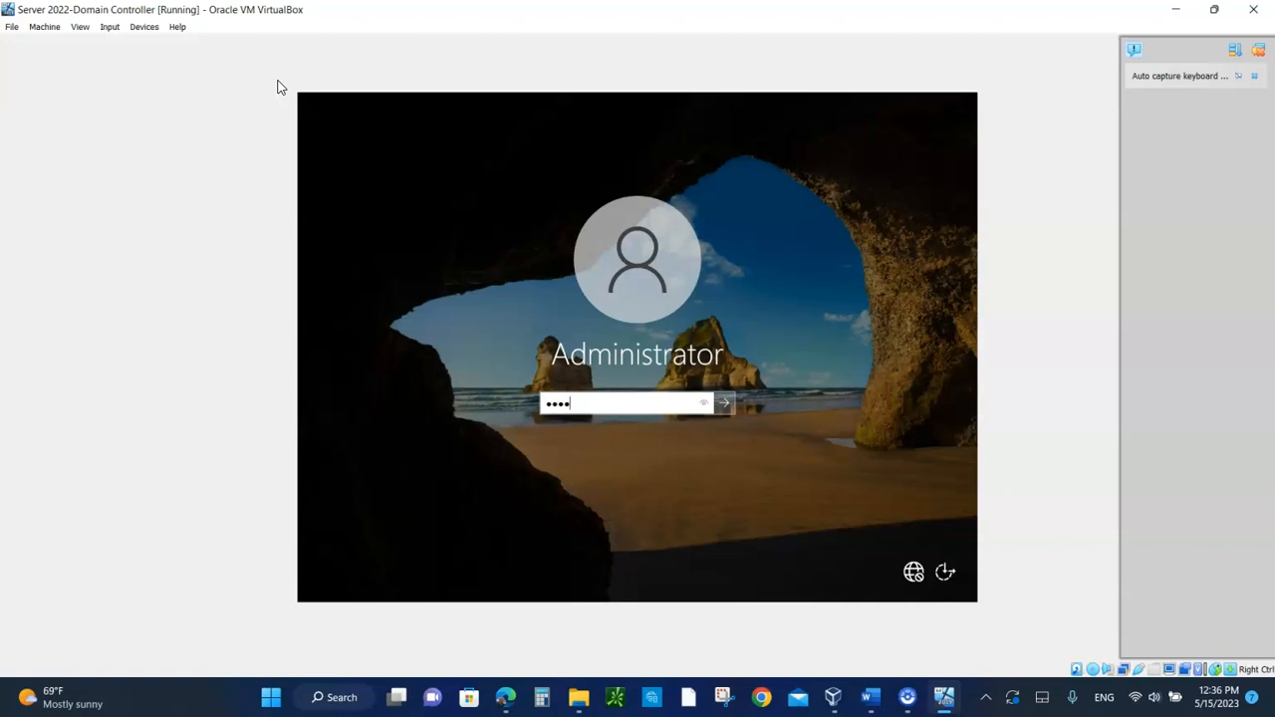
type("••••••••••")
key("Return")
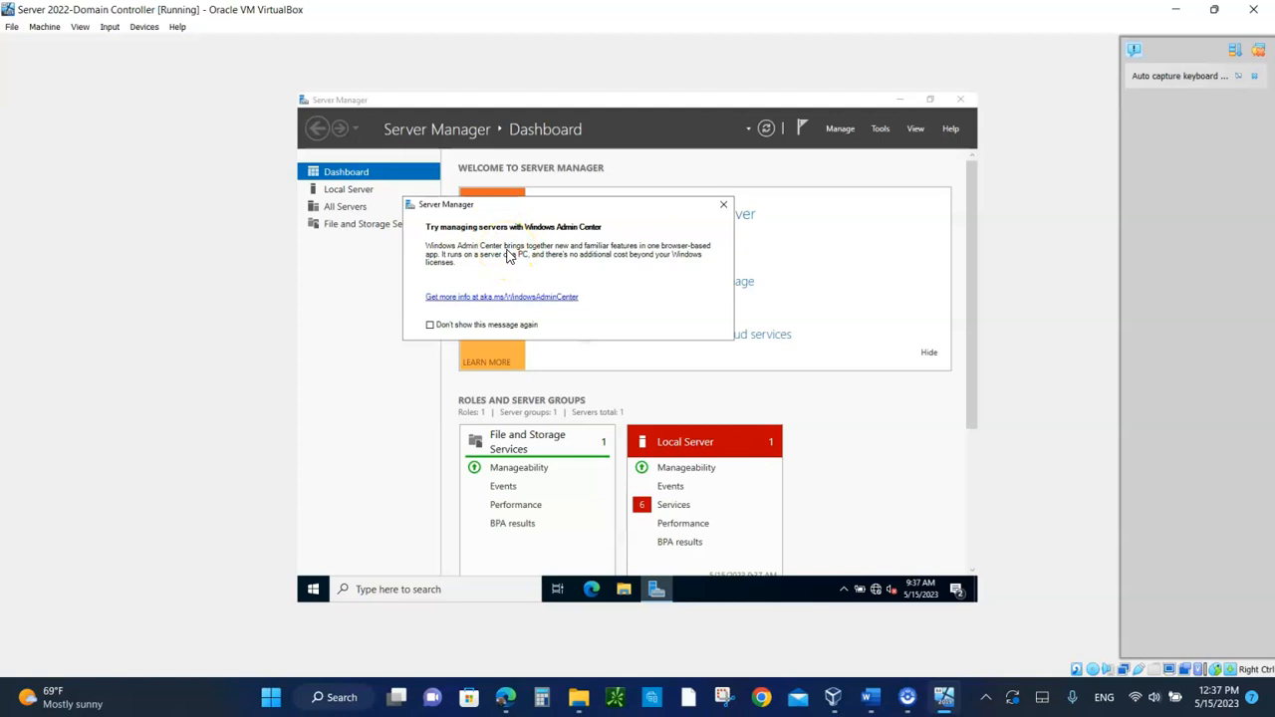
Dismiss the Windows Admin Center message so that it never shows again, and pin Server Manager to the taskbar
left_click(430, 325)
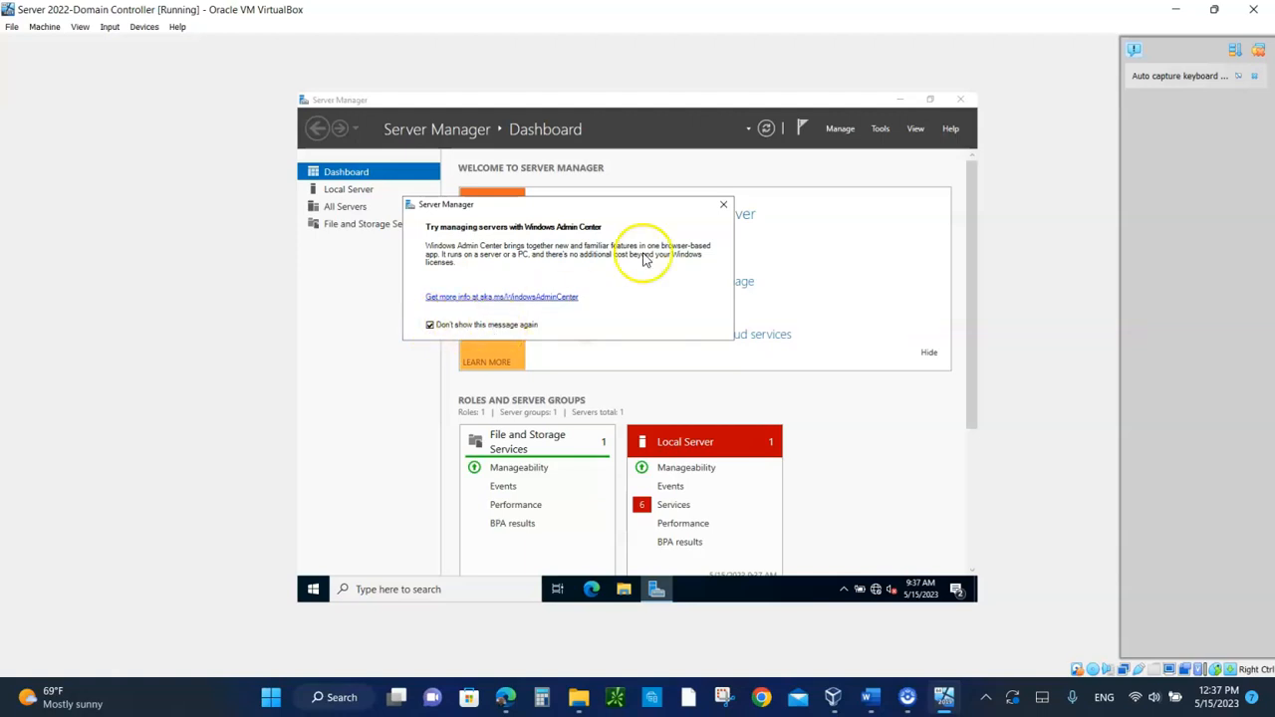
left_click(724, 206)
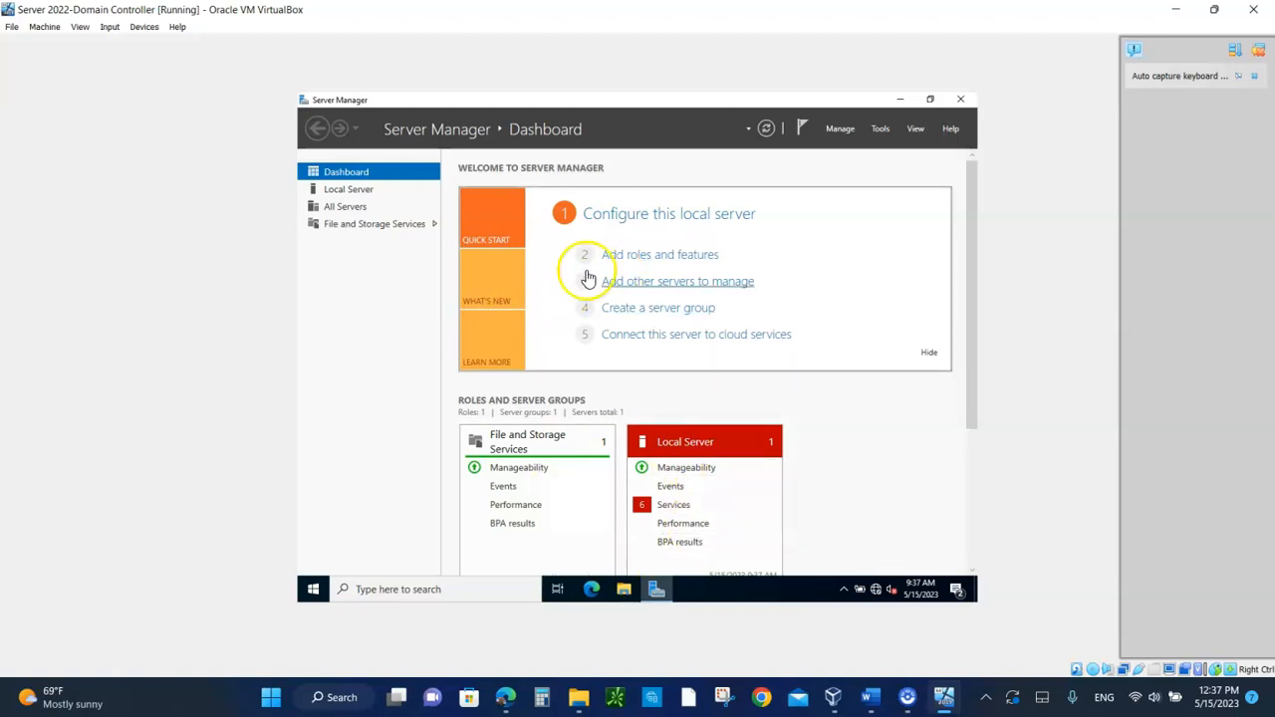
left_click(655, 591)
right_click(655, 592)
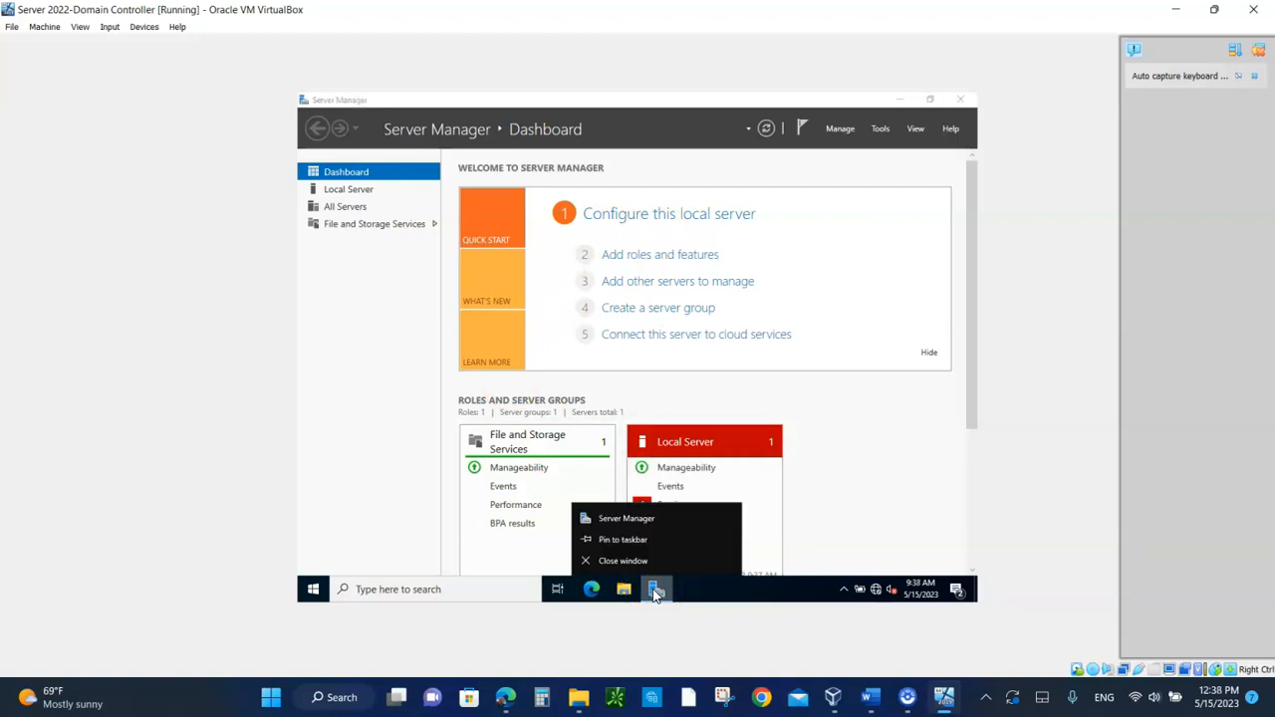
left_click(626, 540)
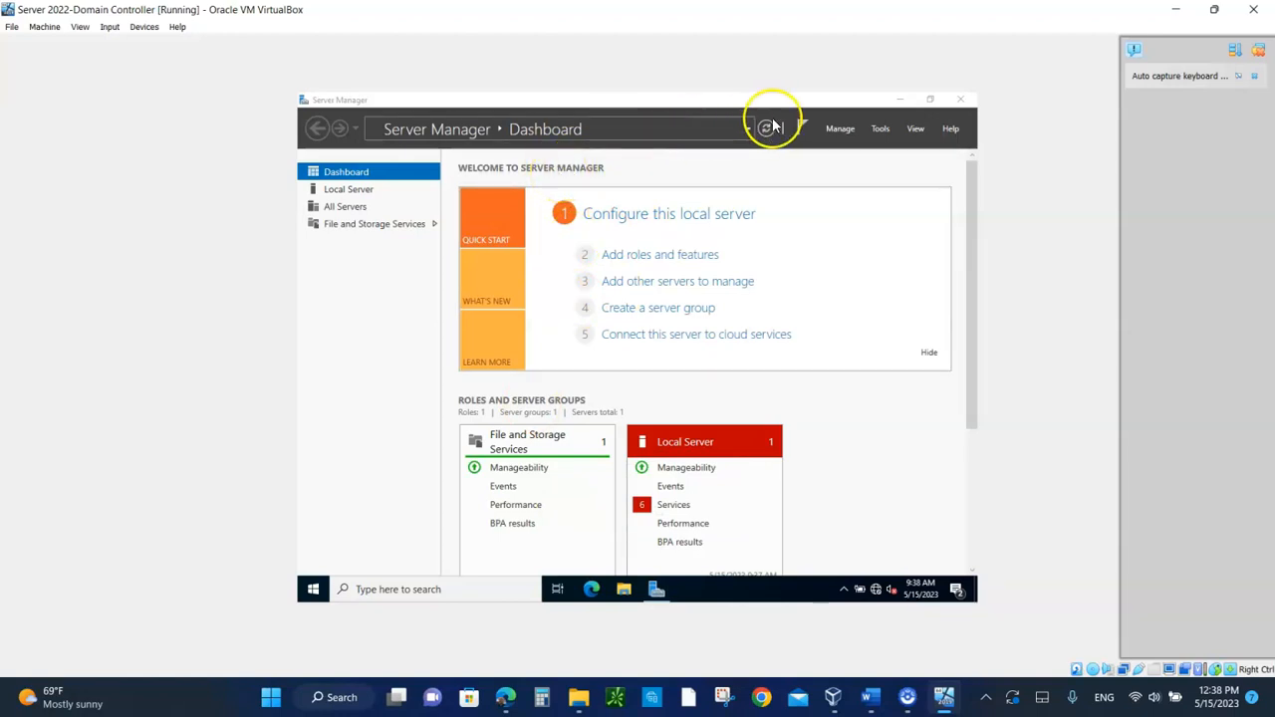
Set the Server Manager properties so that Server Manager does not start automatically at logon
left_click(835, 132)
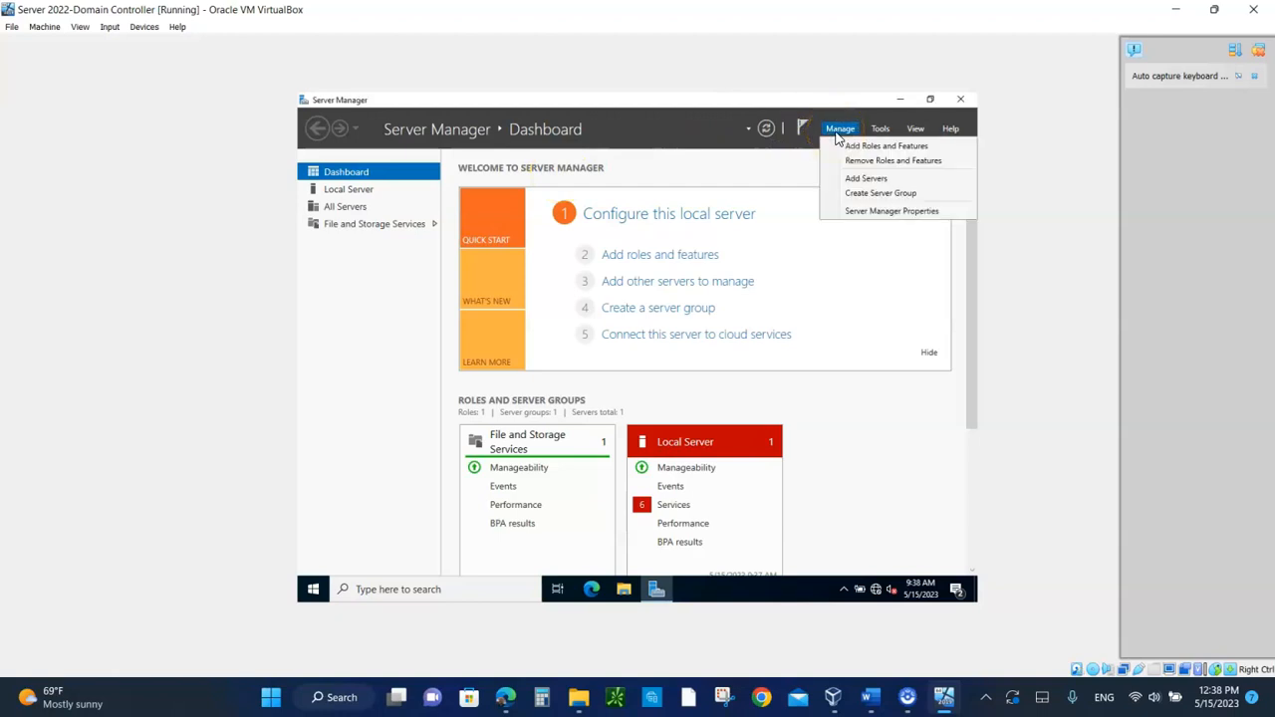
left_click(853, 213)
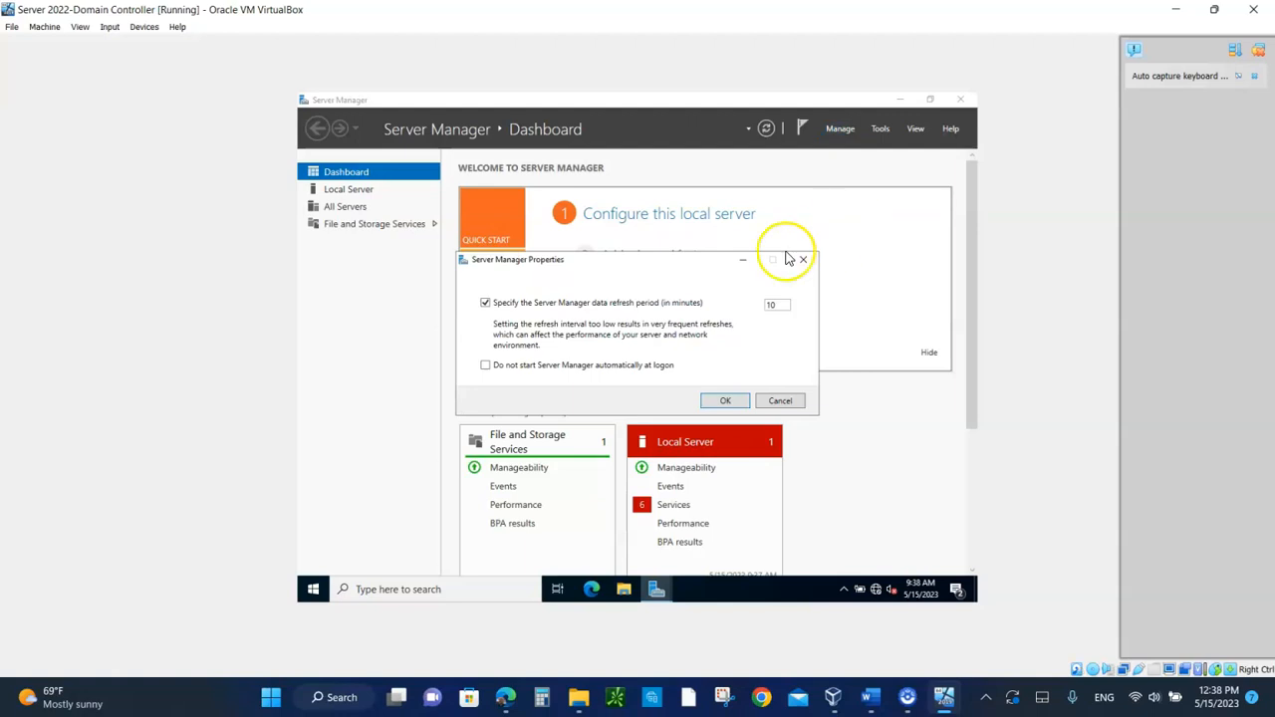
left_click(485, 366)
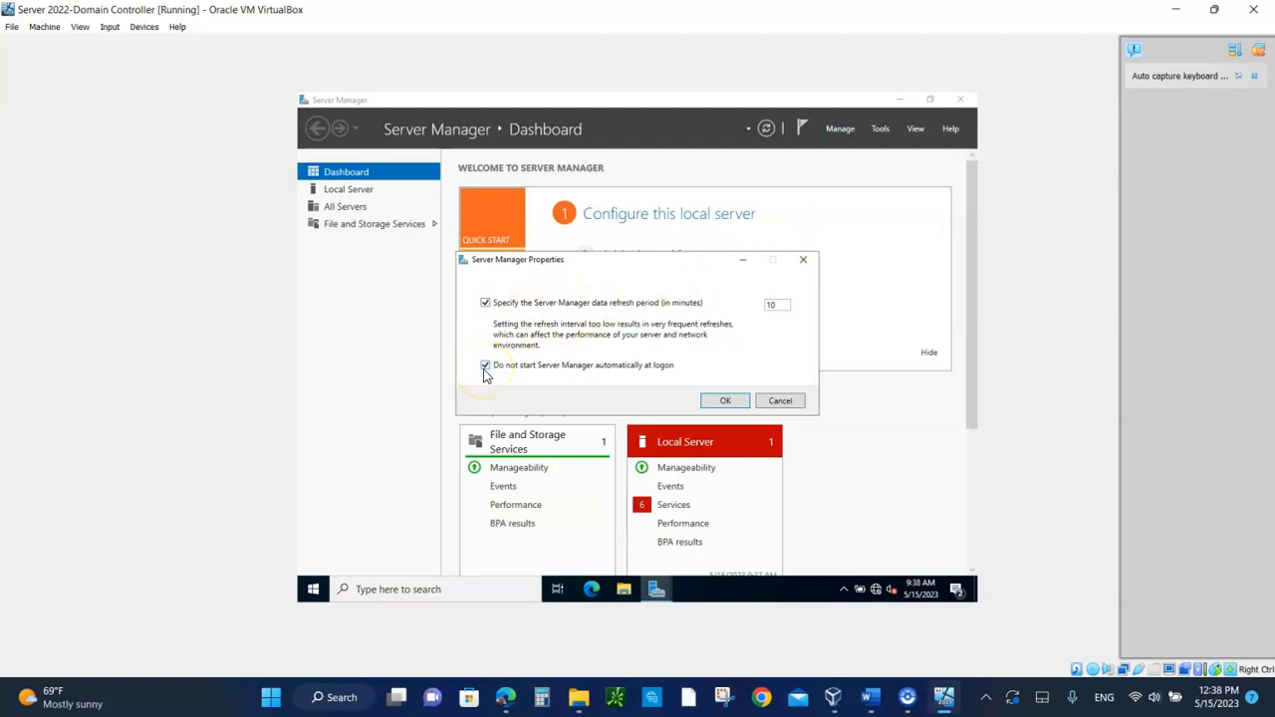
left_click(727, 400)
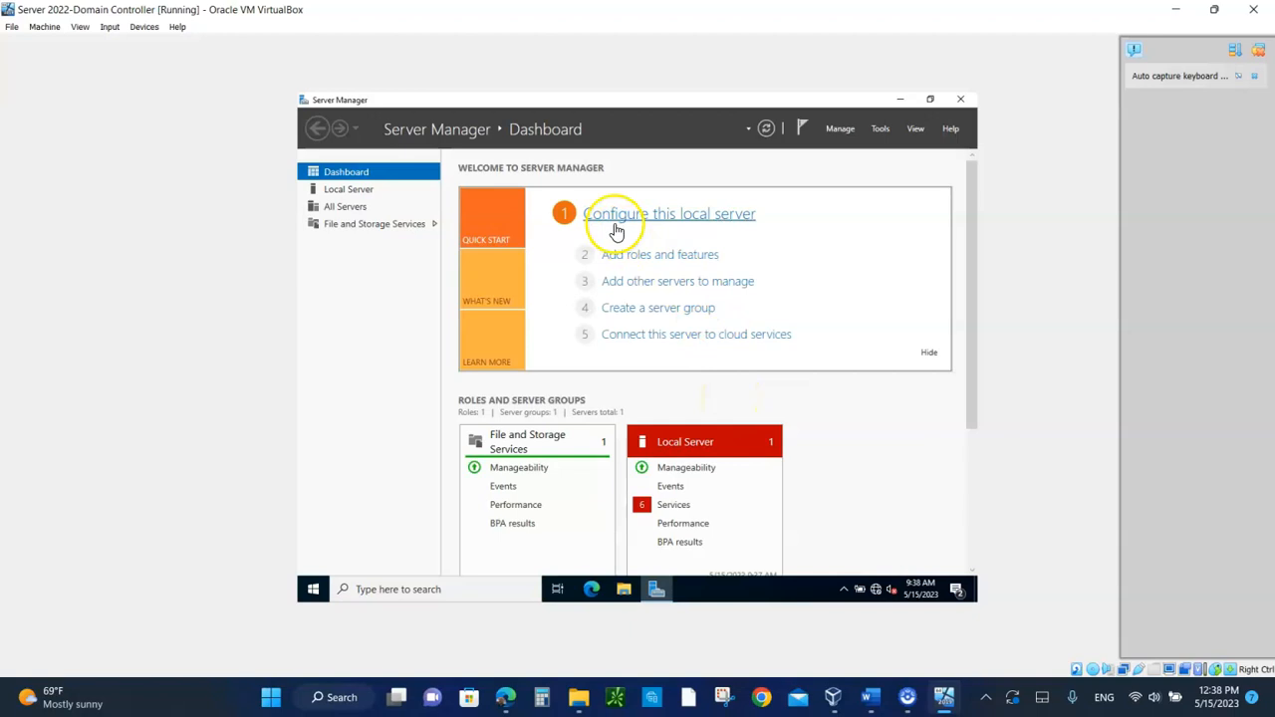
Open the local server's computer name settings and enter MAWS2K22-DC as the new computer name
left_click(694, 223)
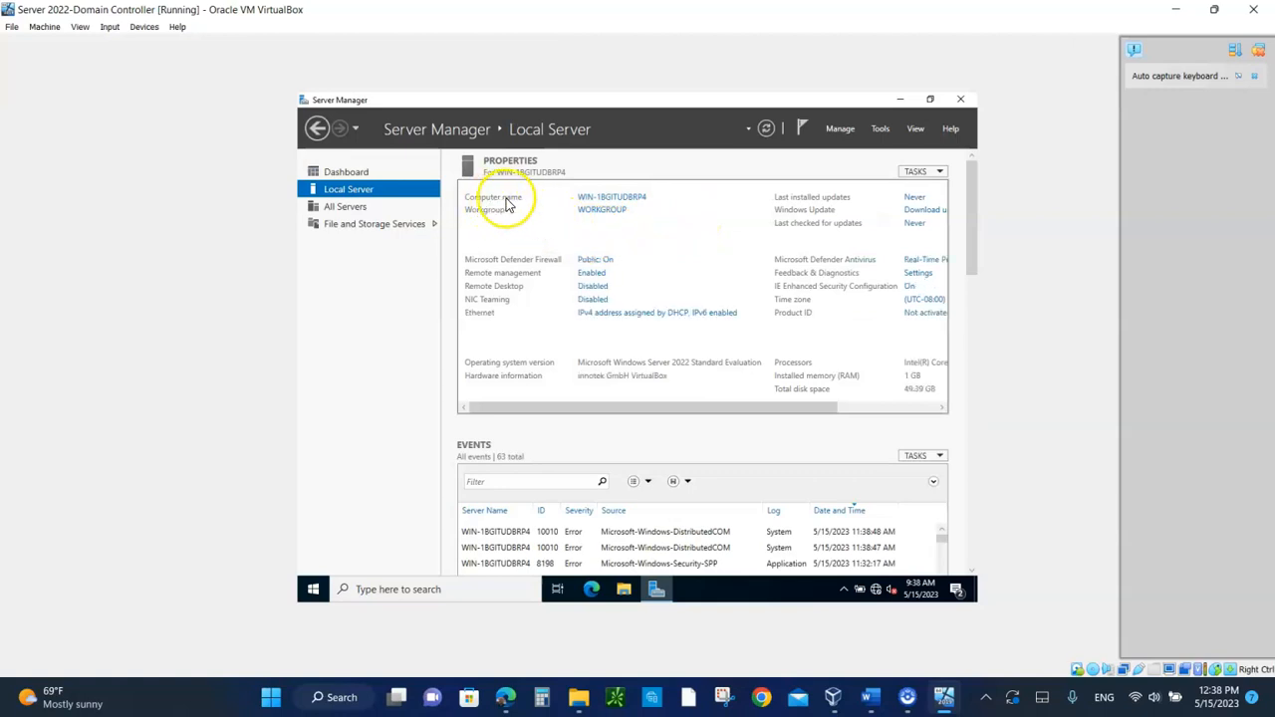
left_click(592, 201)
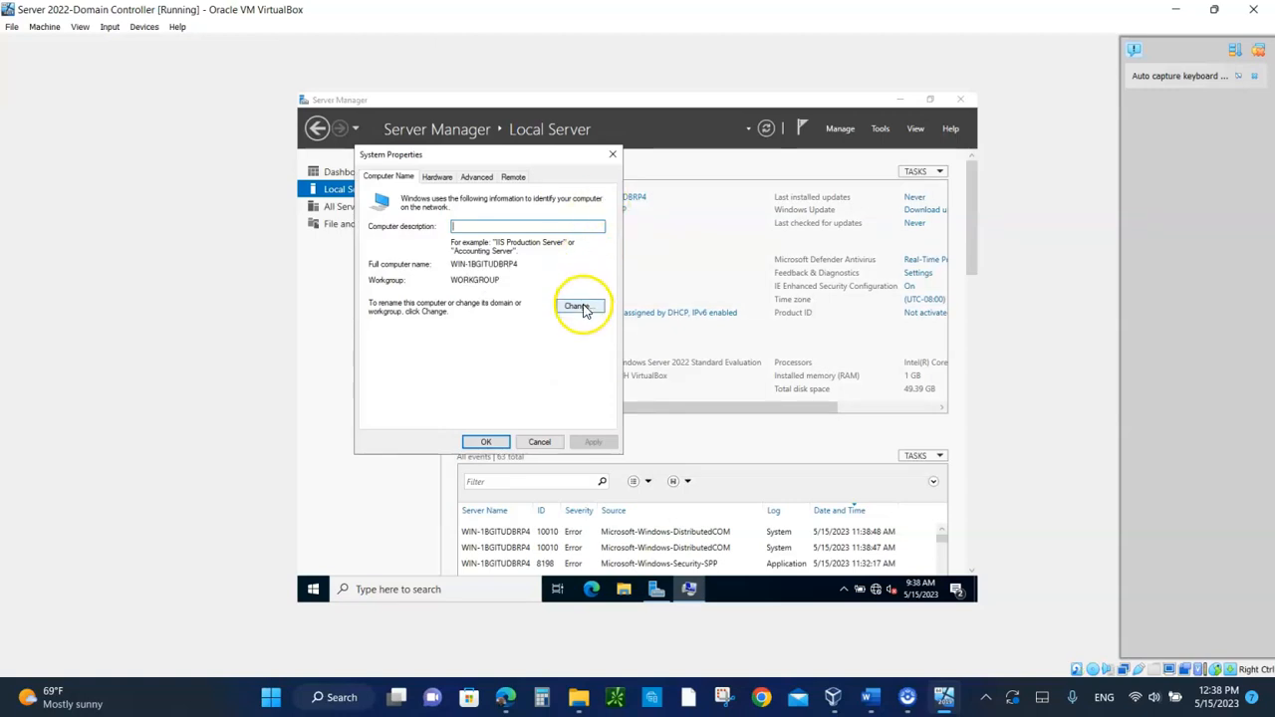
left_click(582, 307)
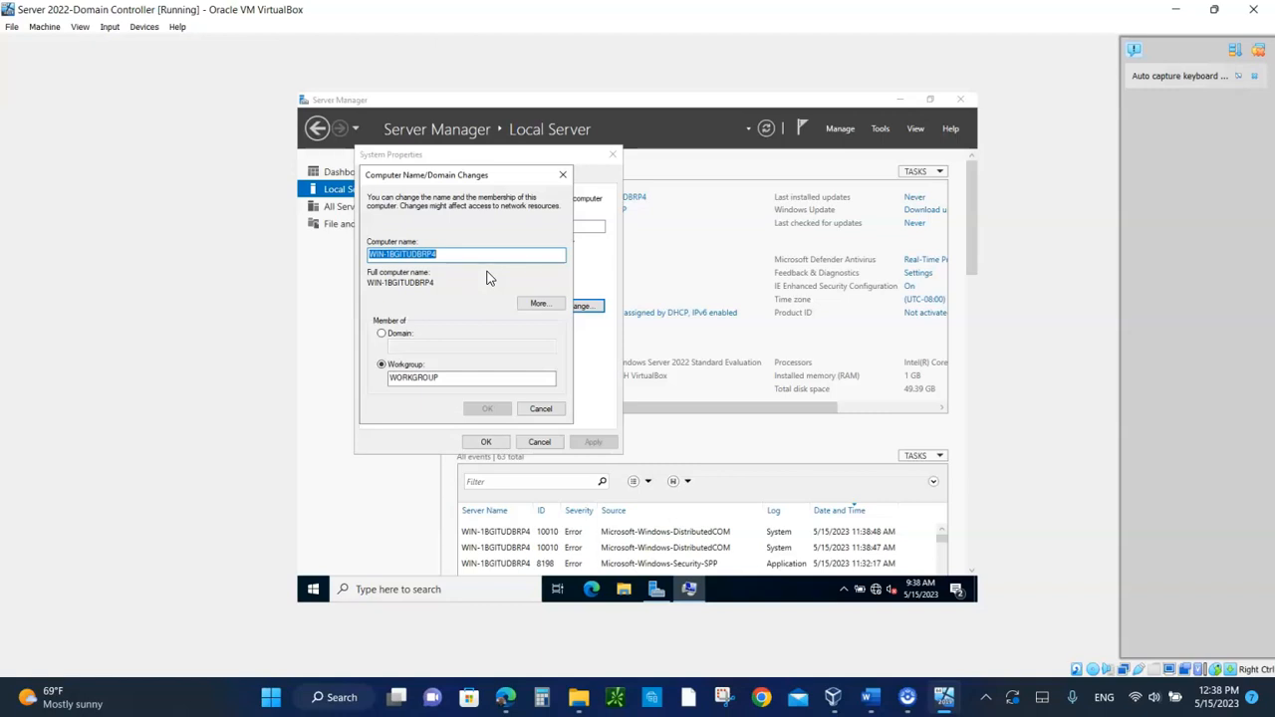
type("MA")
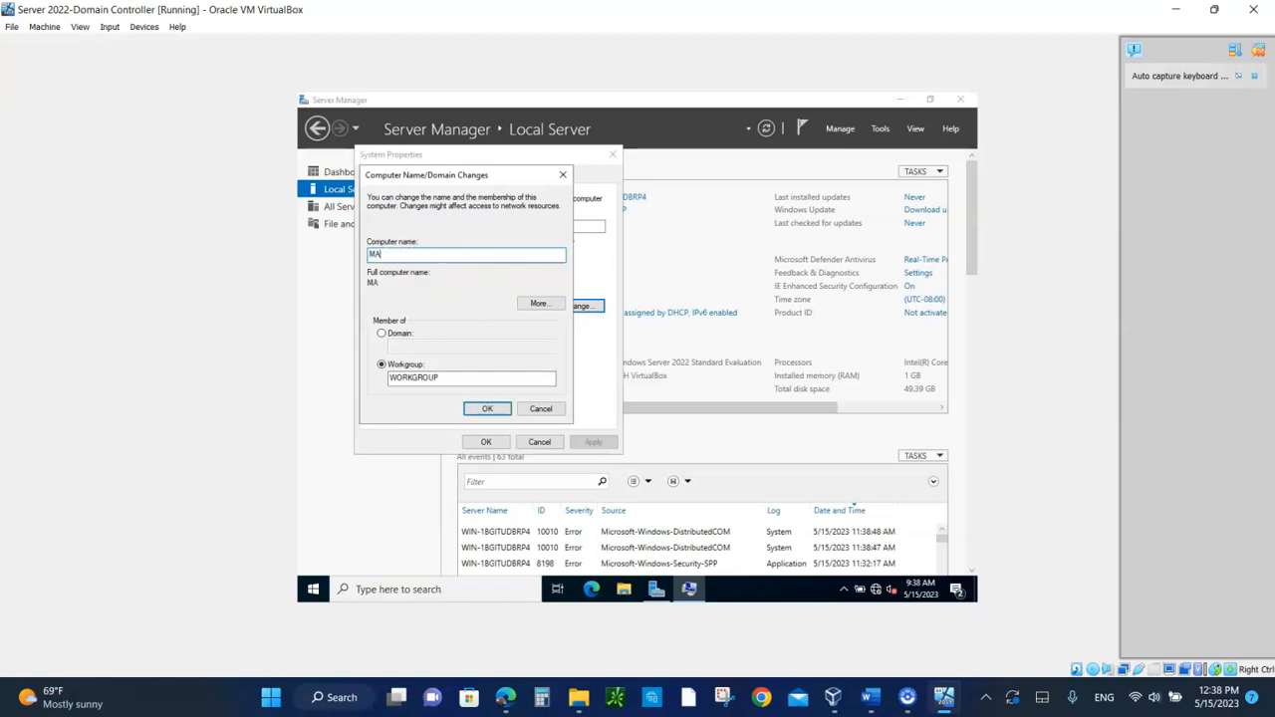
type("-")
type("WS")
type("2")
type("K2")
type("2")
type("DC")
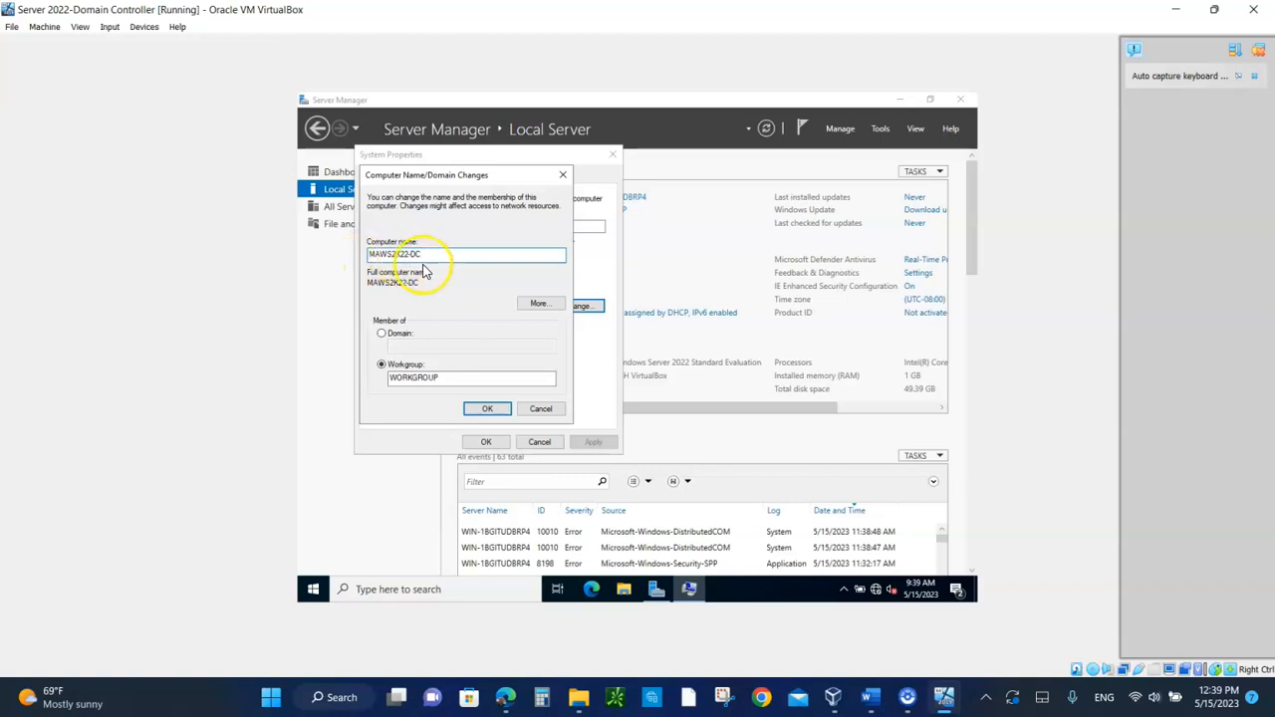
Apply the computer name change and restart the server immediately
left_click(486, 408)
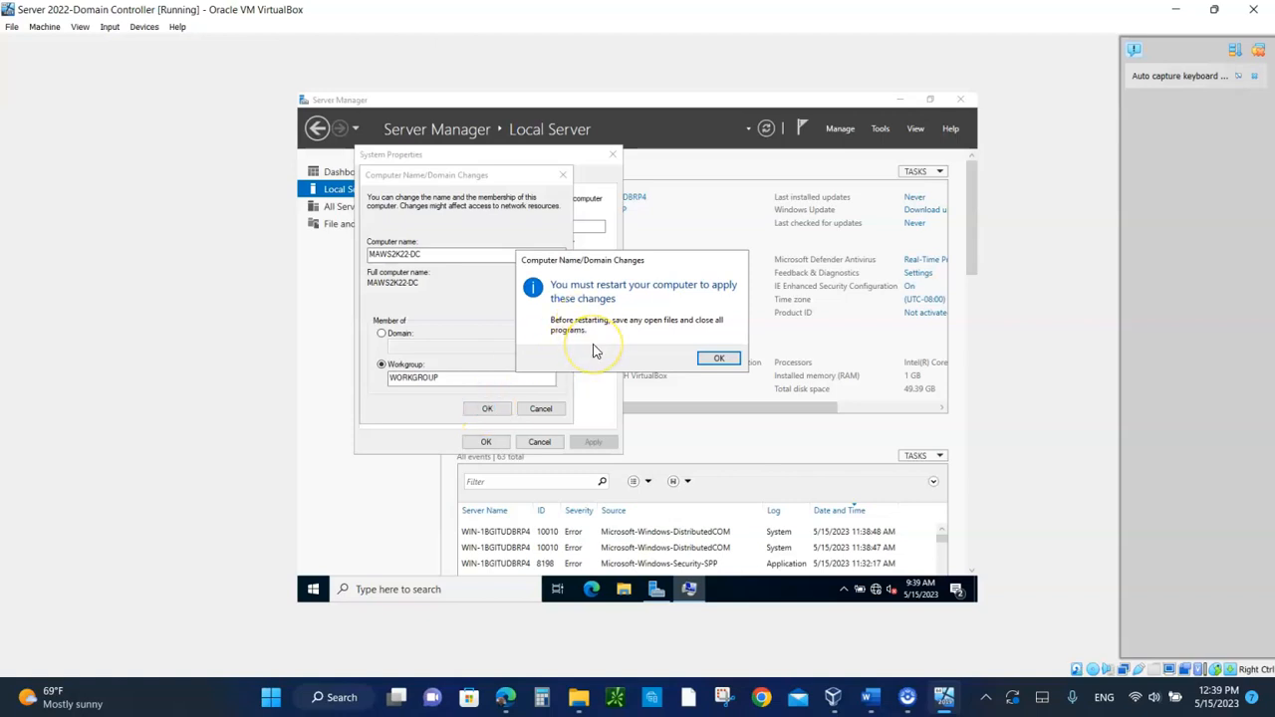
left_click(719, 358)
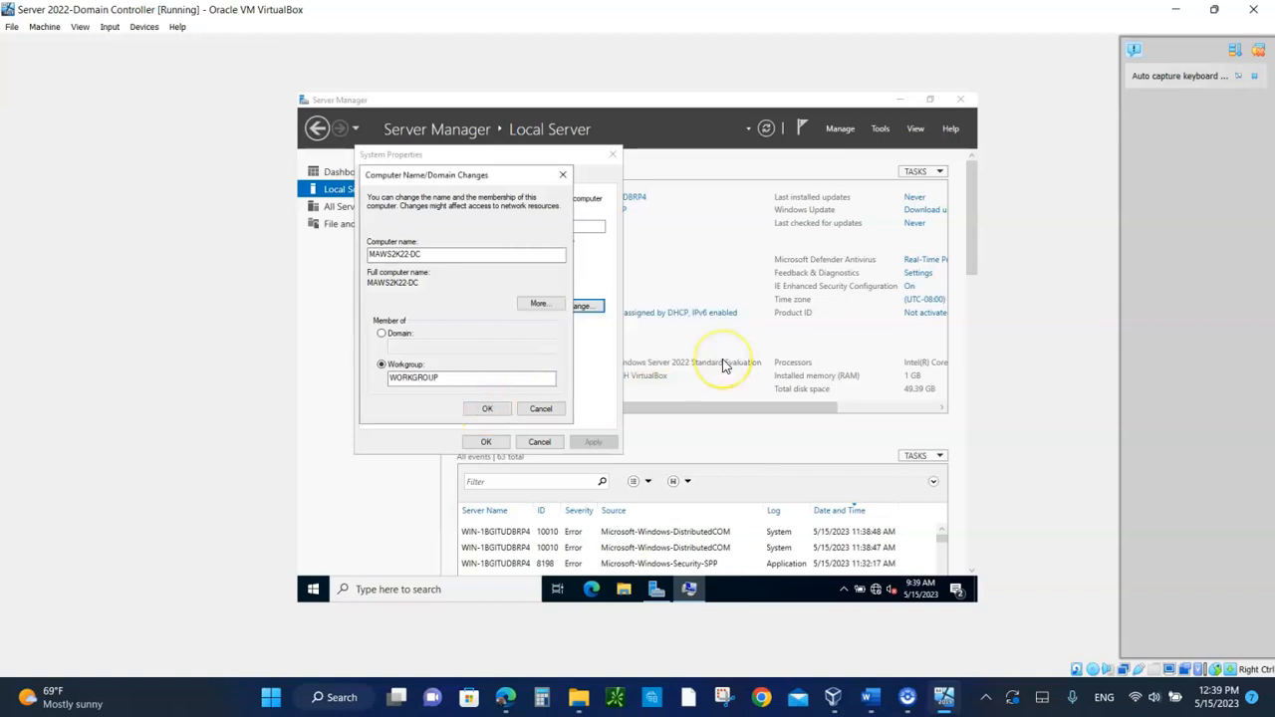
left_click(485, 442)
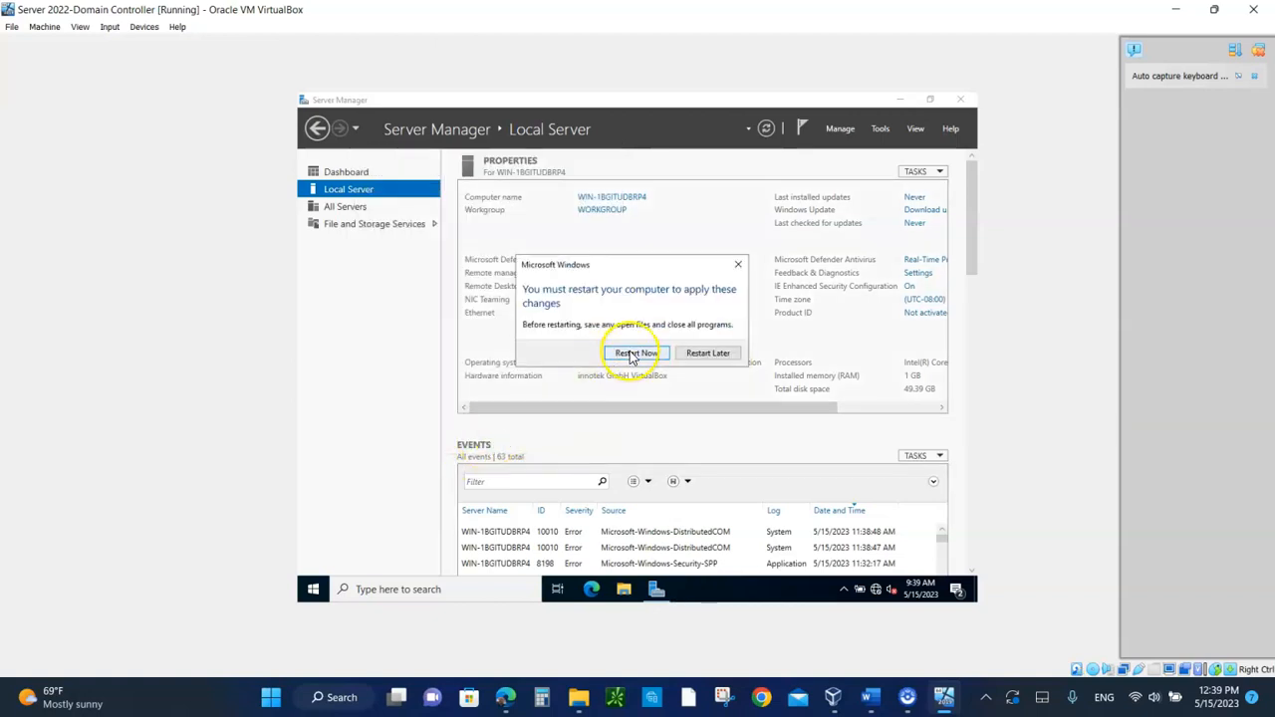
left_click(630, 354)
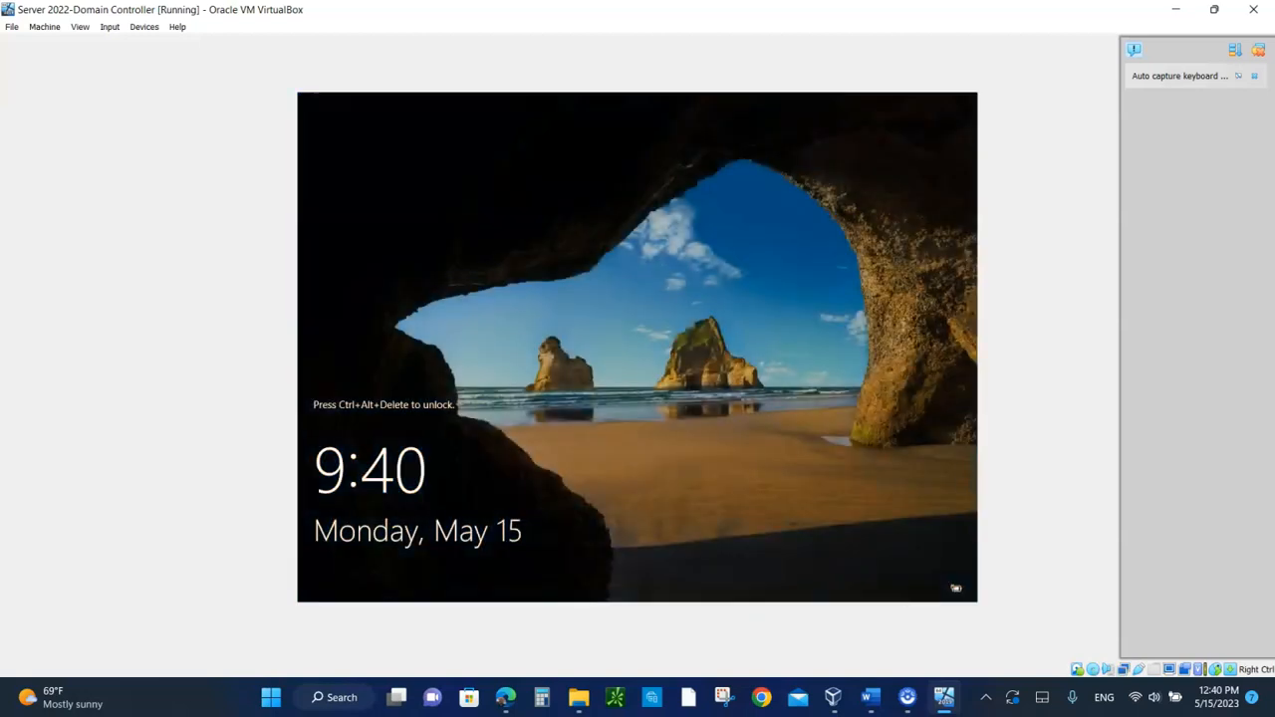
Unlock the restarted server and sign in to the Administrator account with its password
left_click(108, 29)
mouse_move(140, 43)
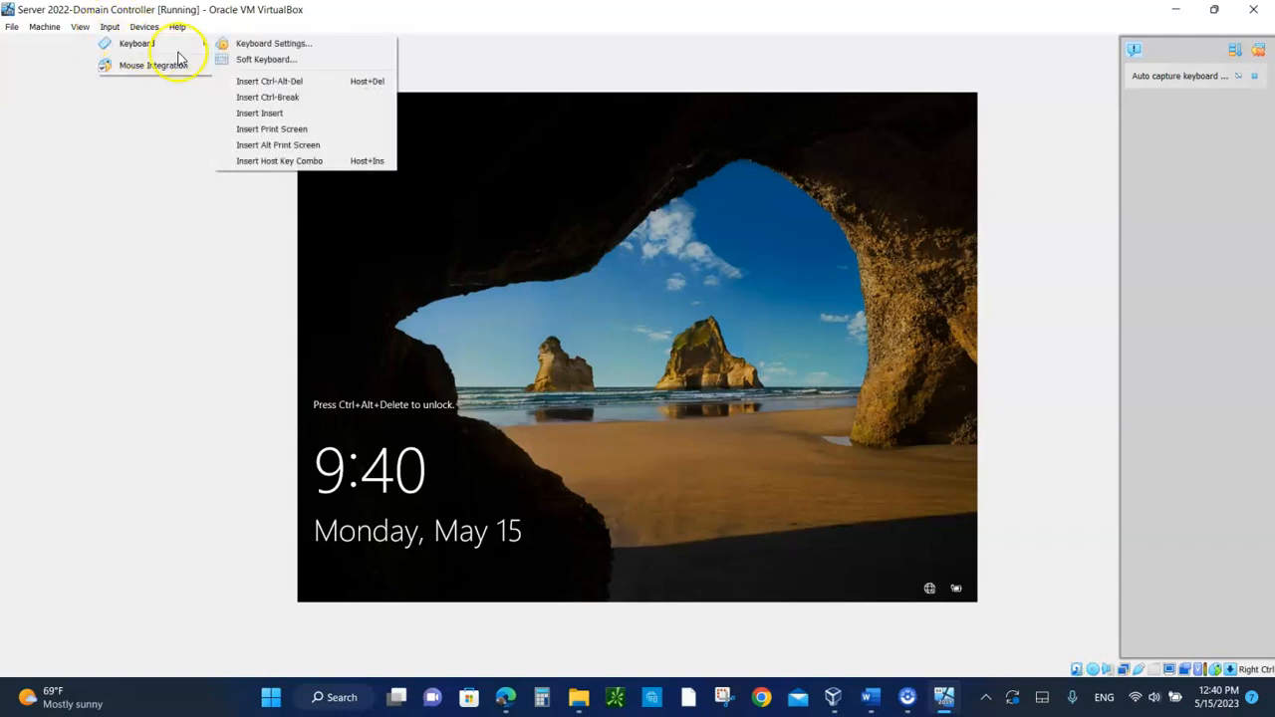
left_click(267, 81)
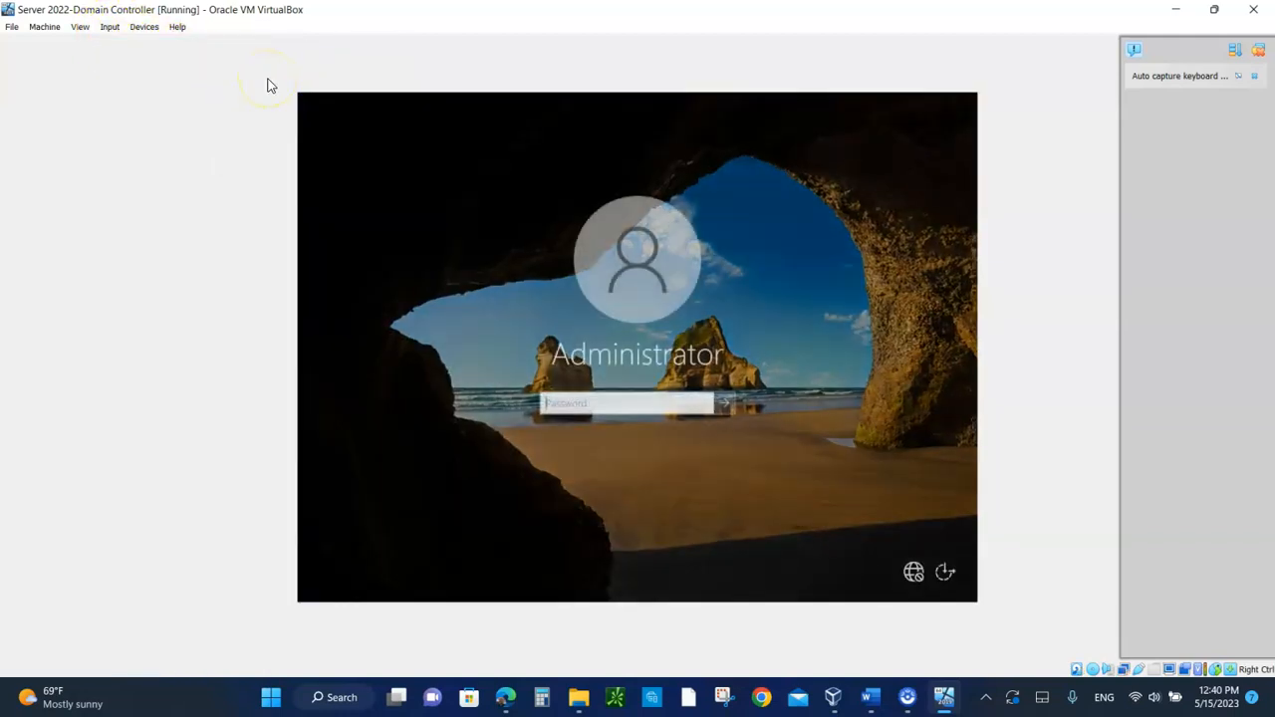
type("•••••")
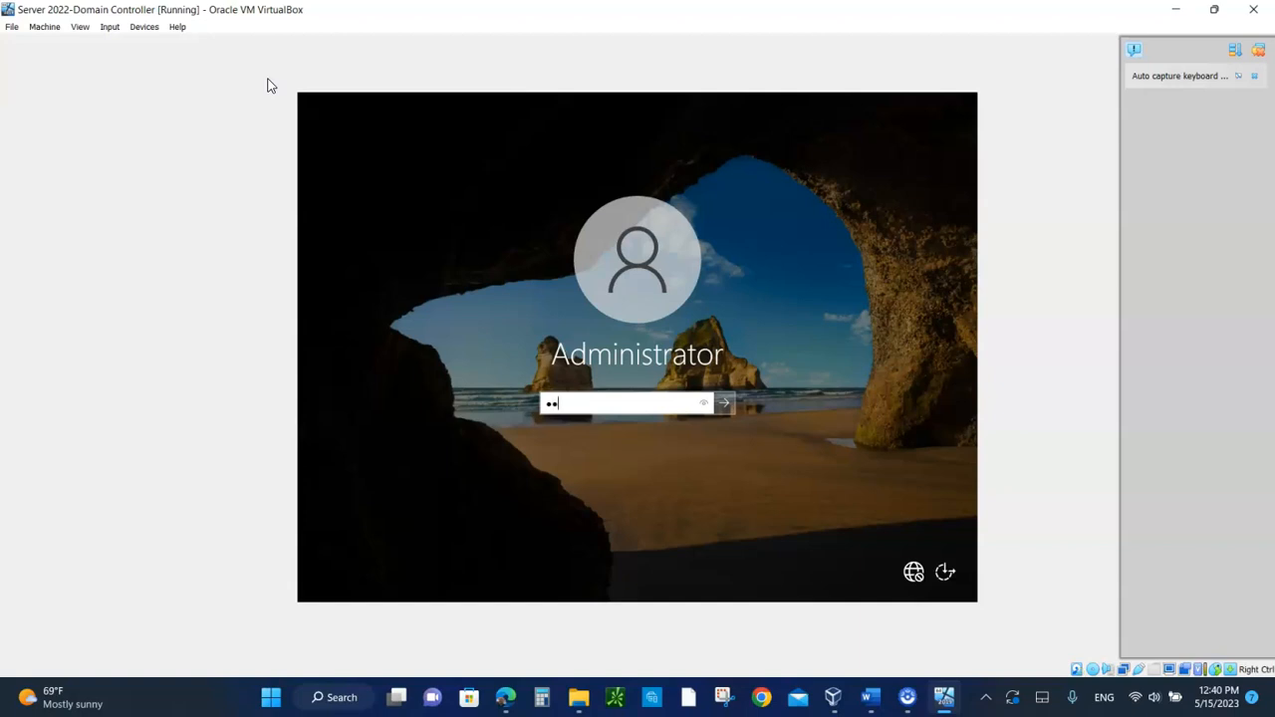
type("••••••••••")
key("Return")
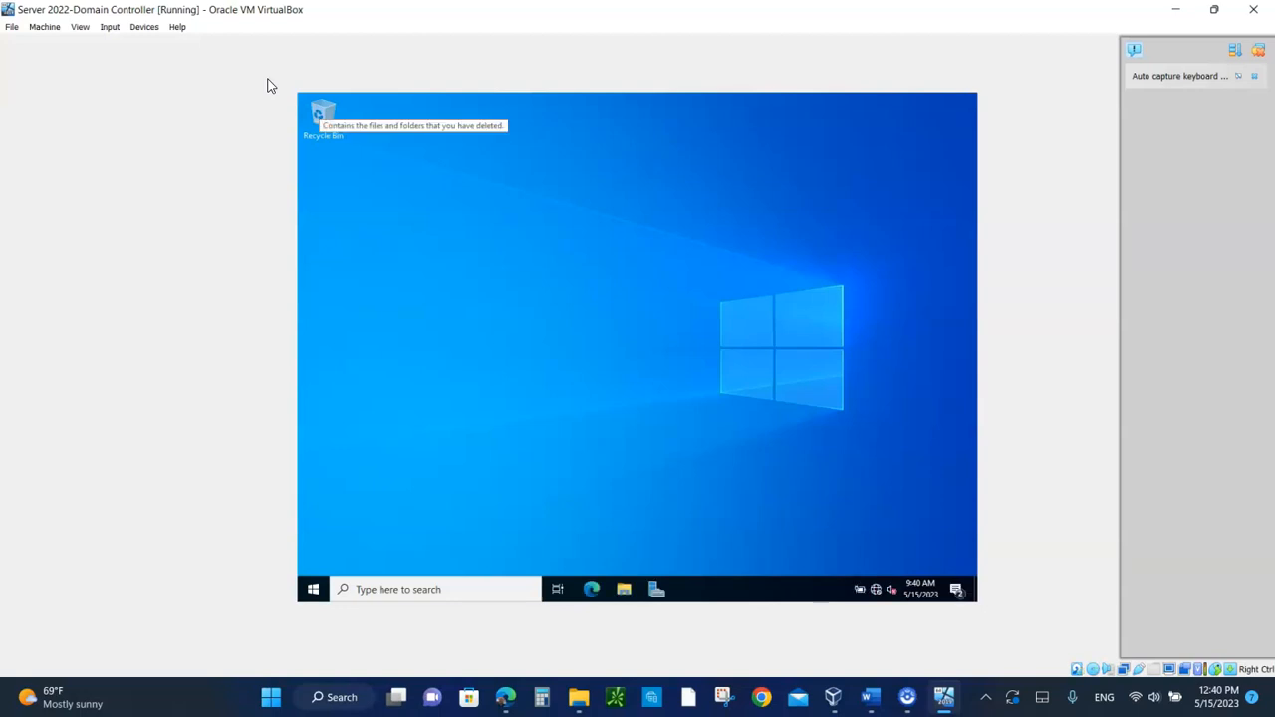
Reopen Server Manager, show the Local Server properties and refresh them
left_click(654, 588)
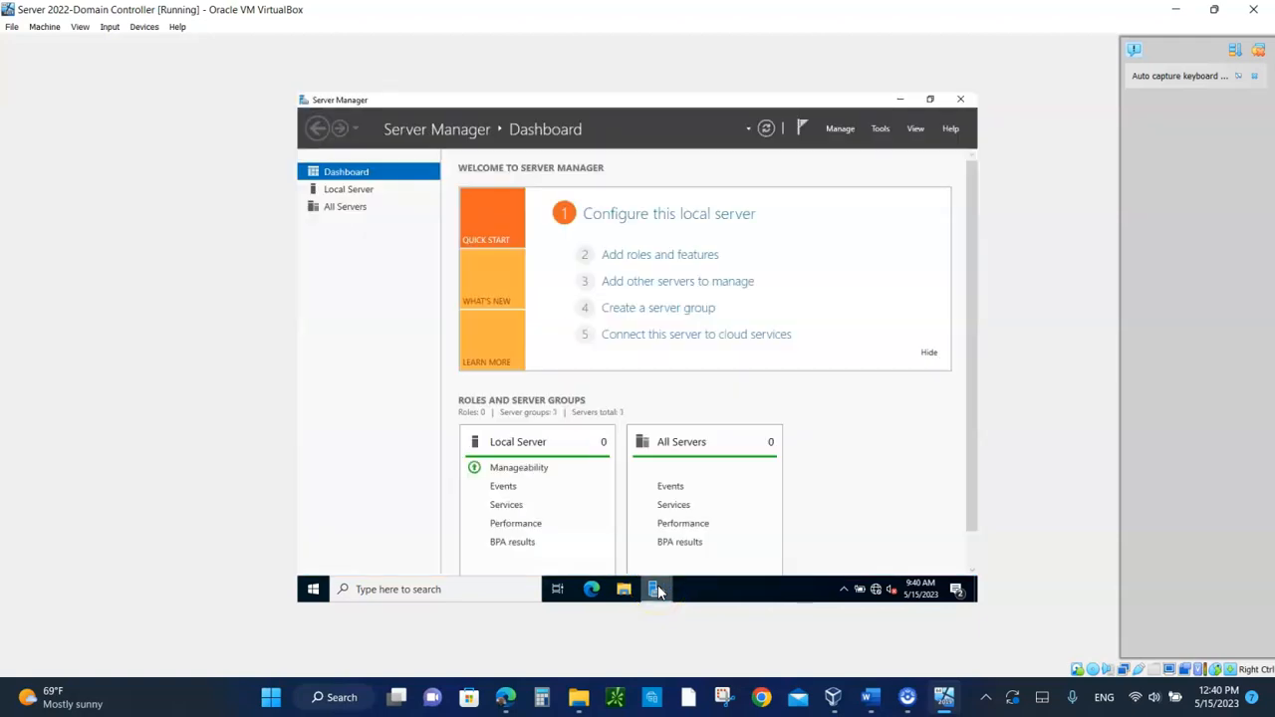
left_click(652, 530)
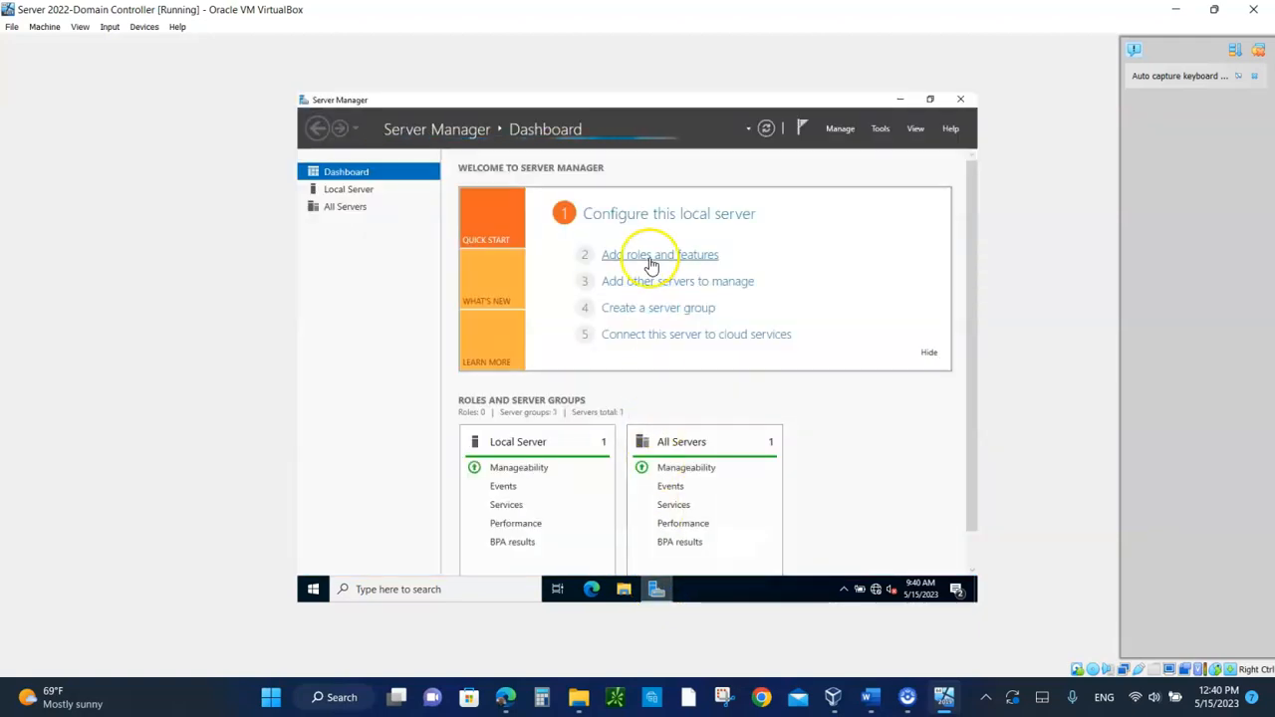
left_click(670, 217)
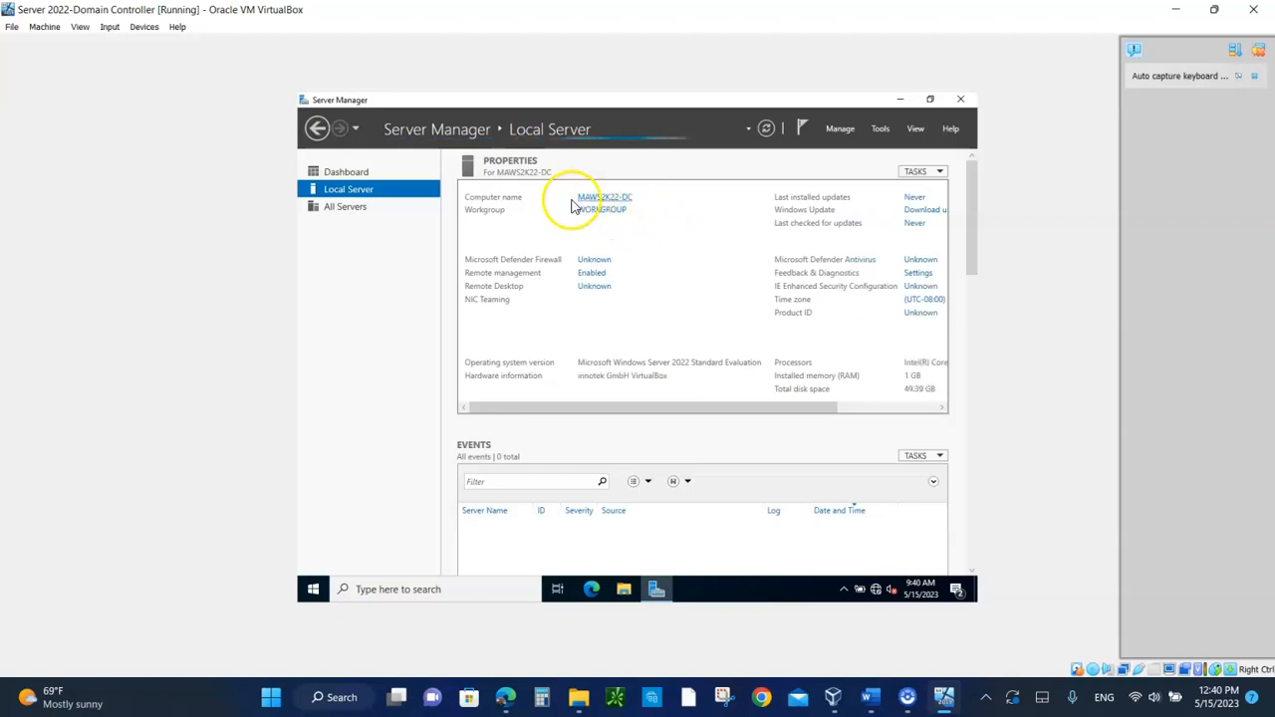
left_click(764, 136)
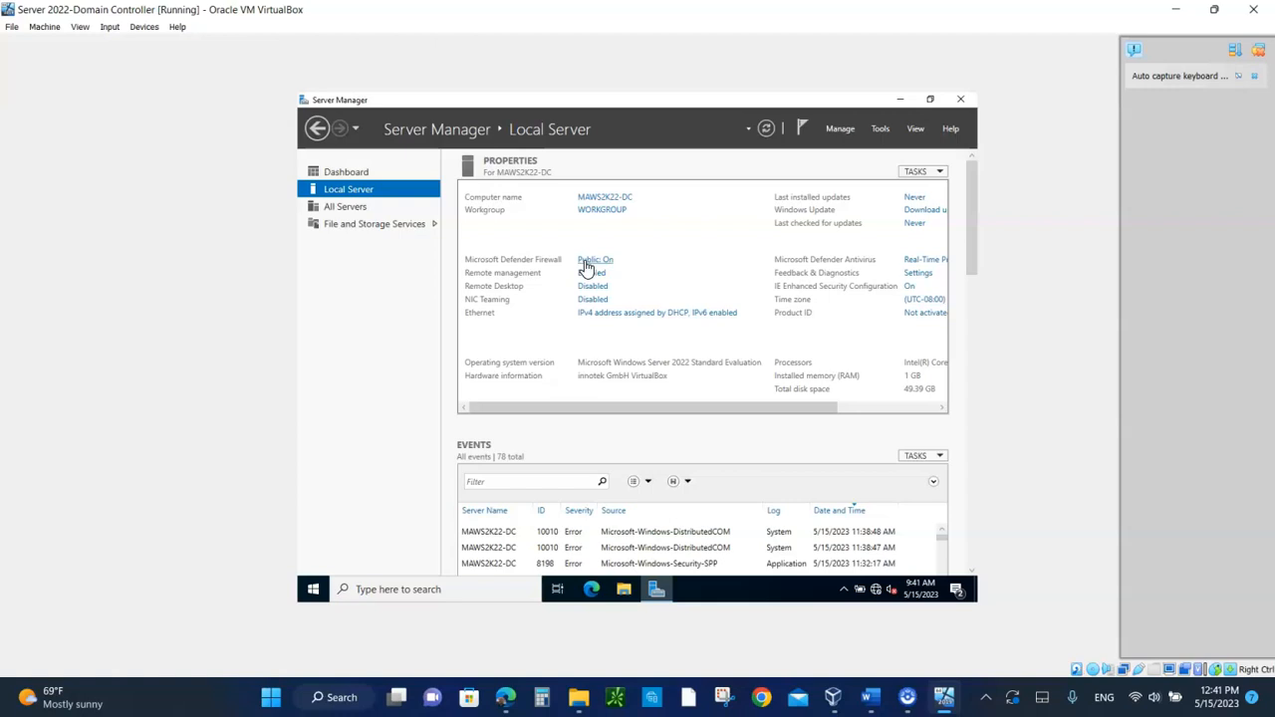
Turn off Microsoft Defender Firewall for the domain network and return to the firewall overview
left_click(593, 263)
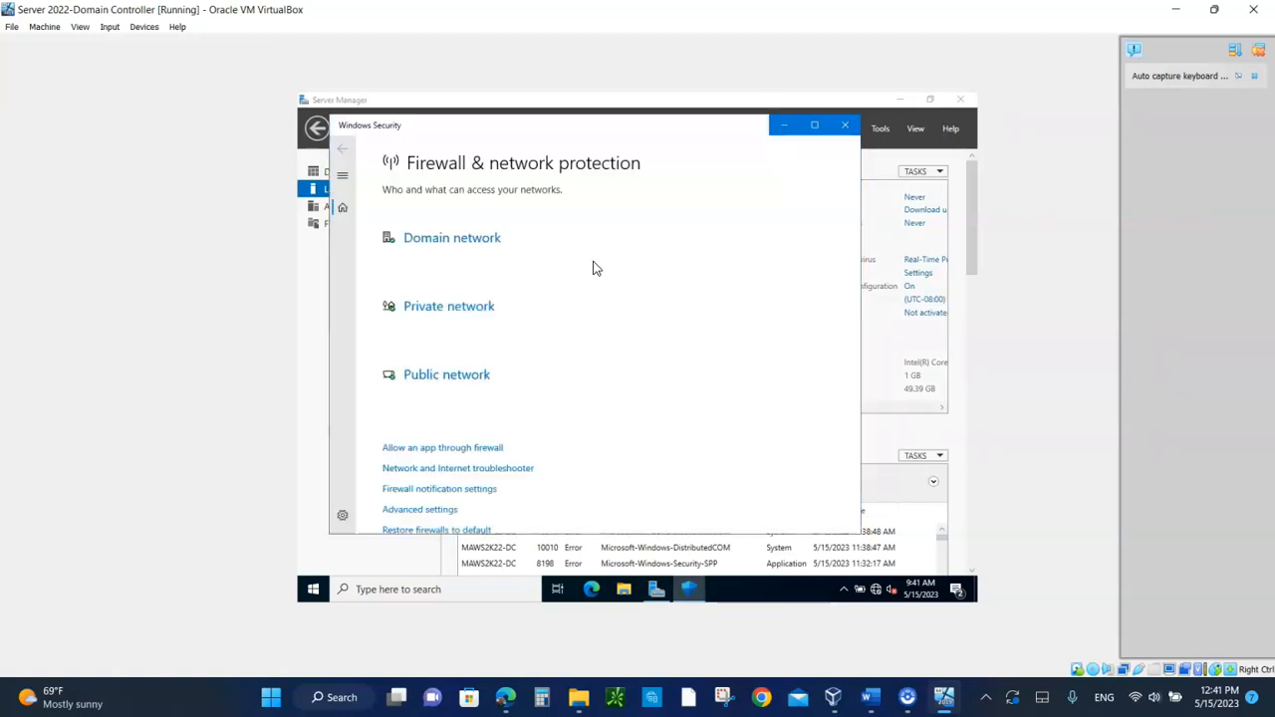
left_click(436, 244)
left_click(395, 379)
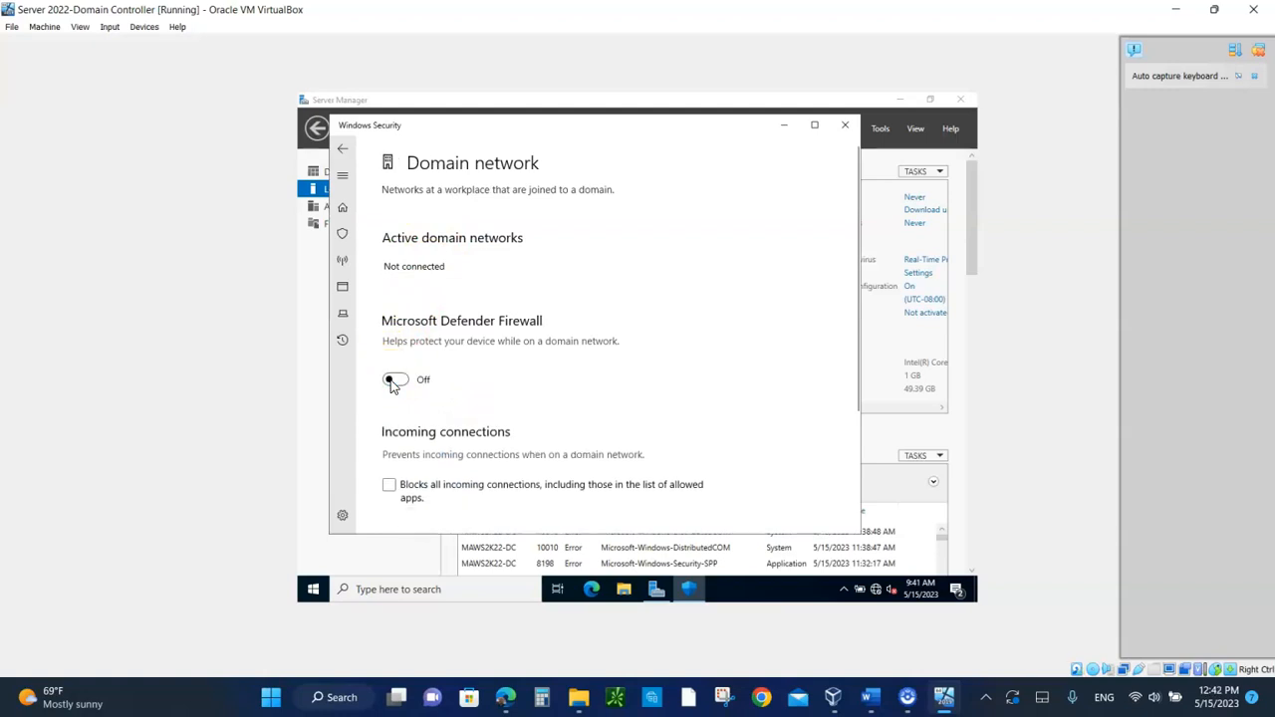
left_click(342, 150)
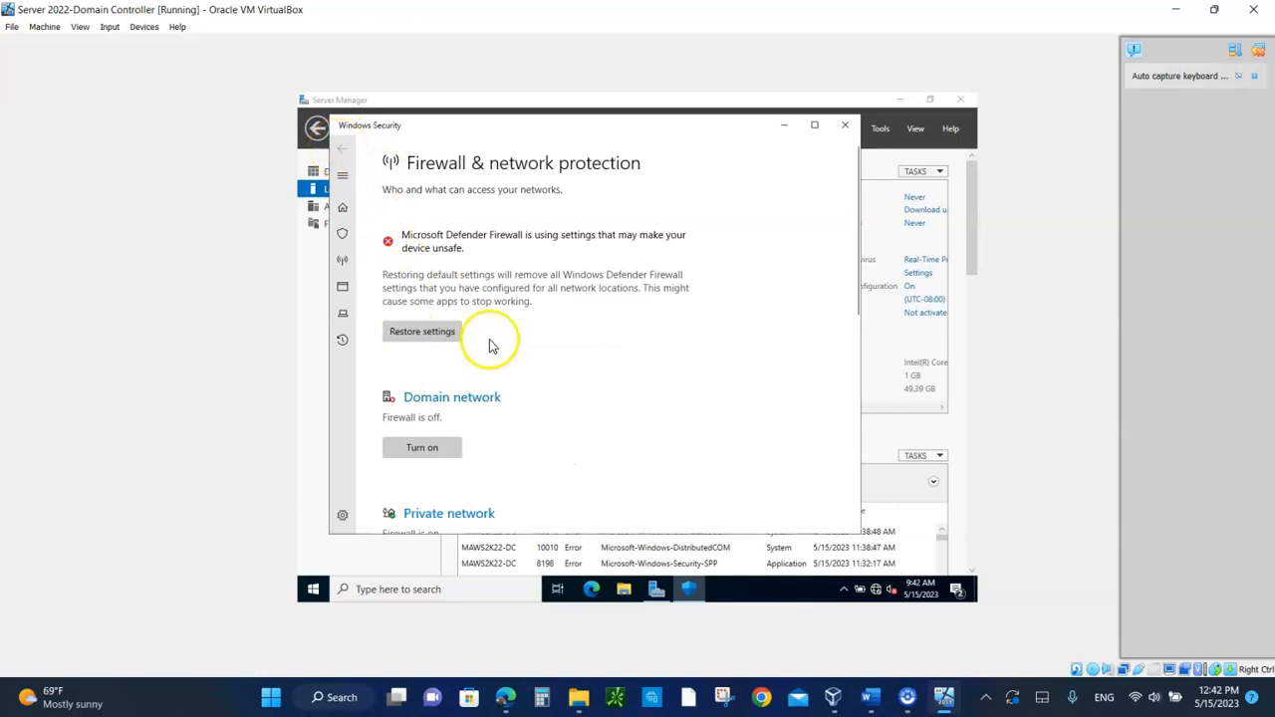
Turn off Microsoft Defender Firewall for the private network
scroll(491, 348, "down", 3)
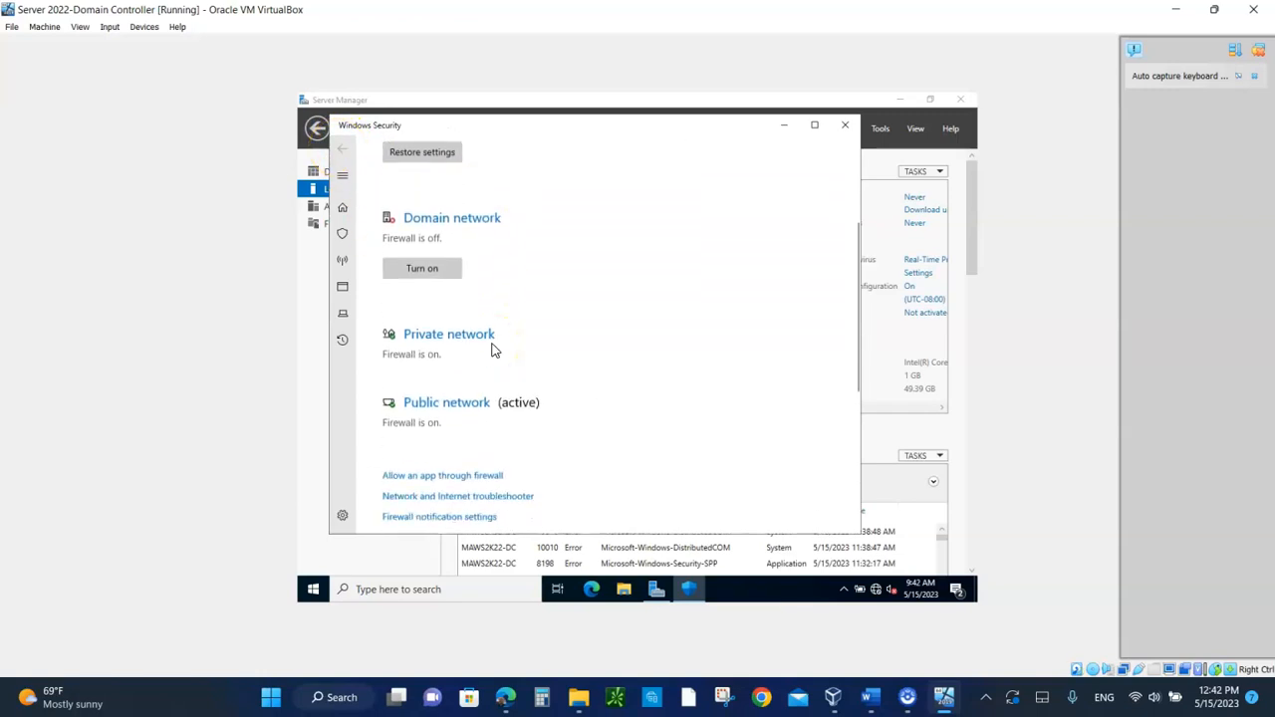
left_click(433, 344)
left_click(388, 397)
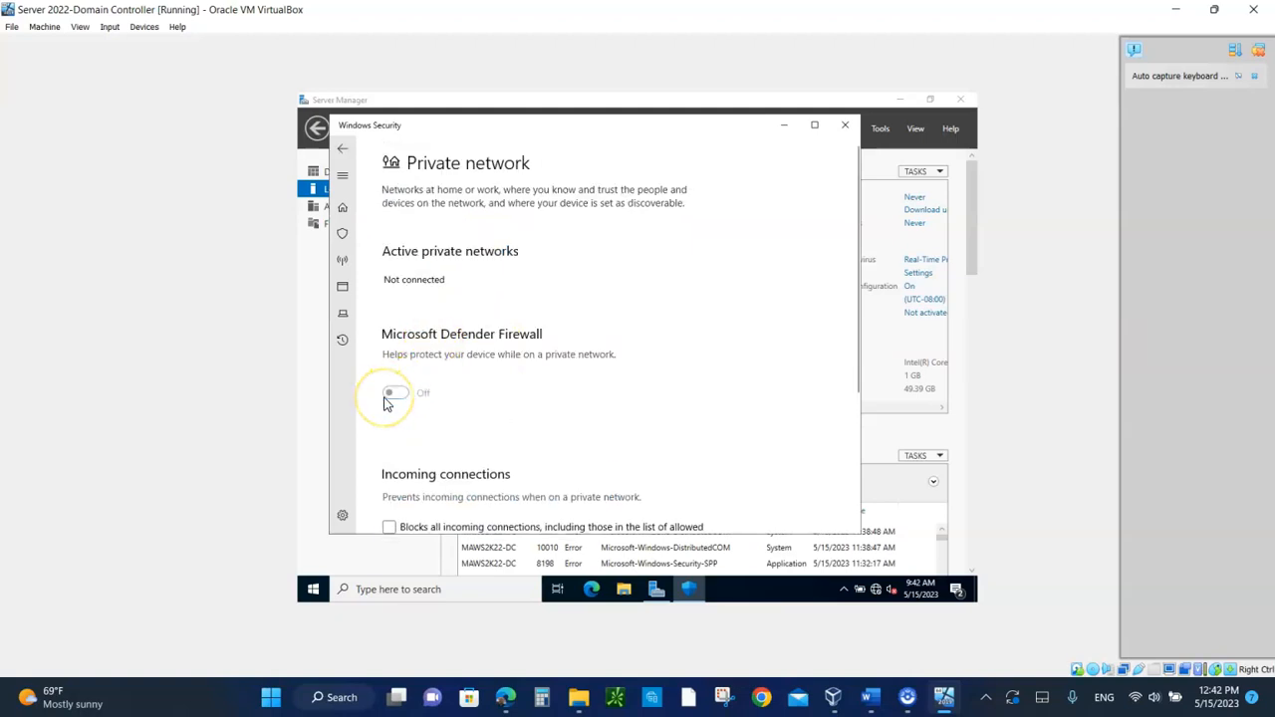
Turn off Microsoft Defender Firewall for the public network, close Windows Security and refresh the Local Server properties
left_click(343, 148)
scroll(492, 347, "down", 5)
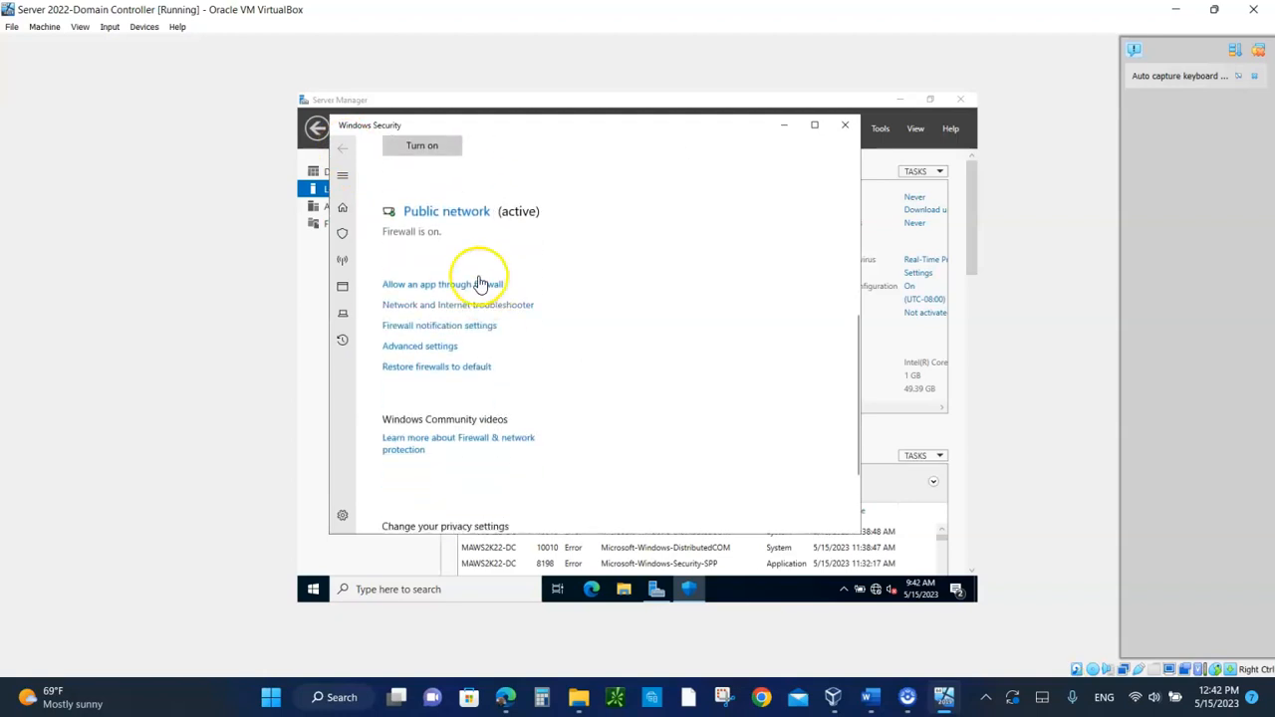
left_click(456, 213)
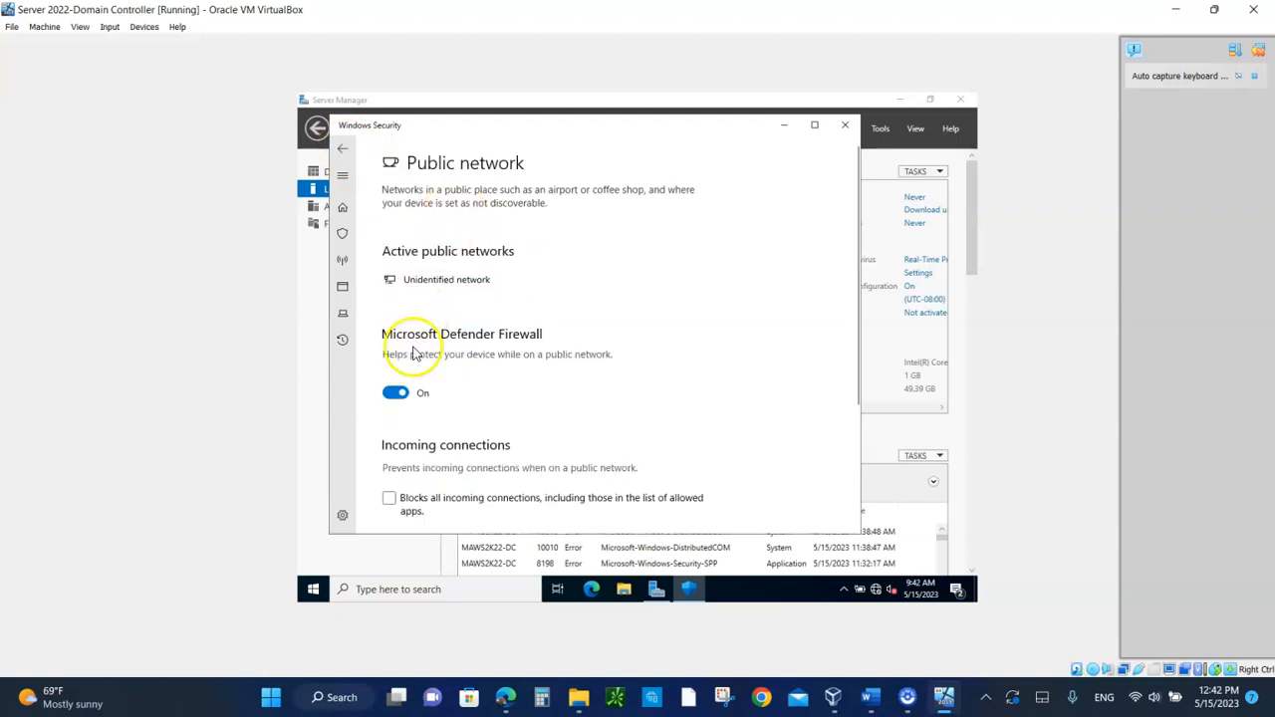
left_click(394, 394)
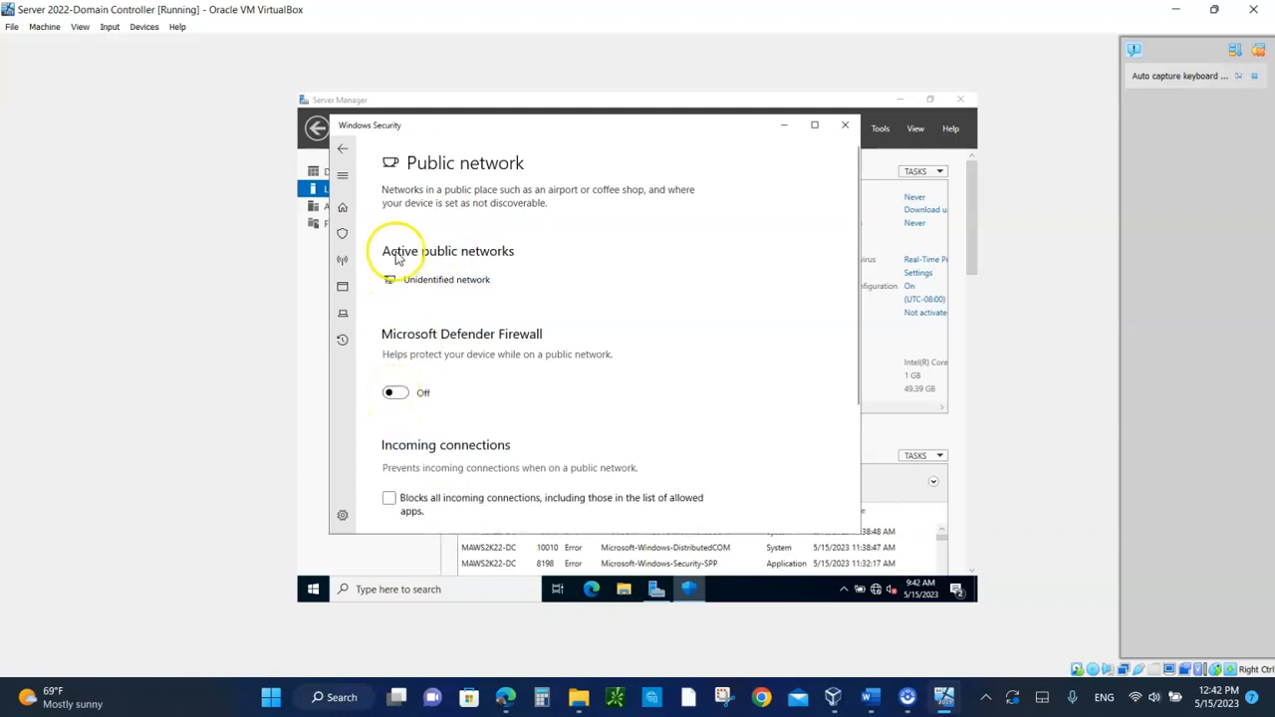
left_click(342, 149)
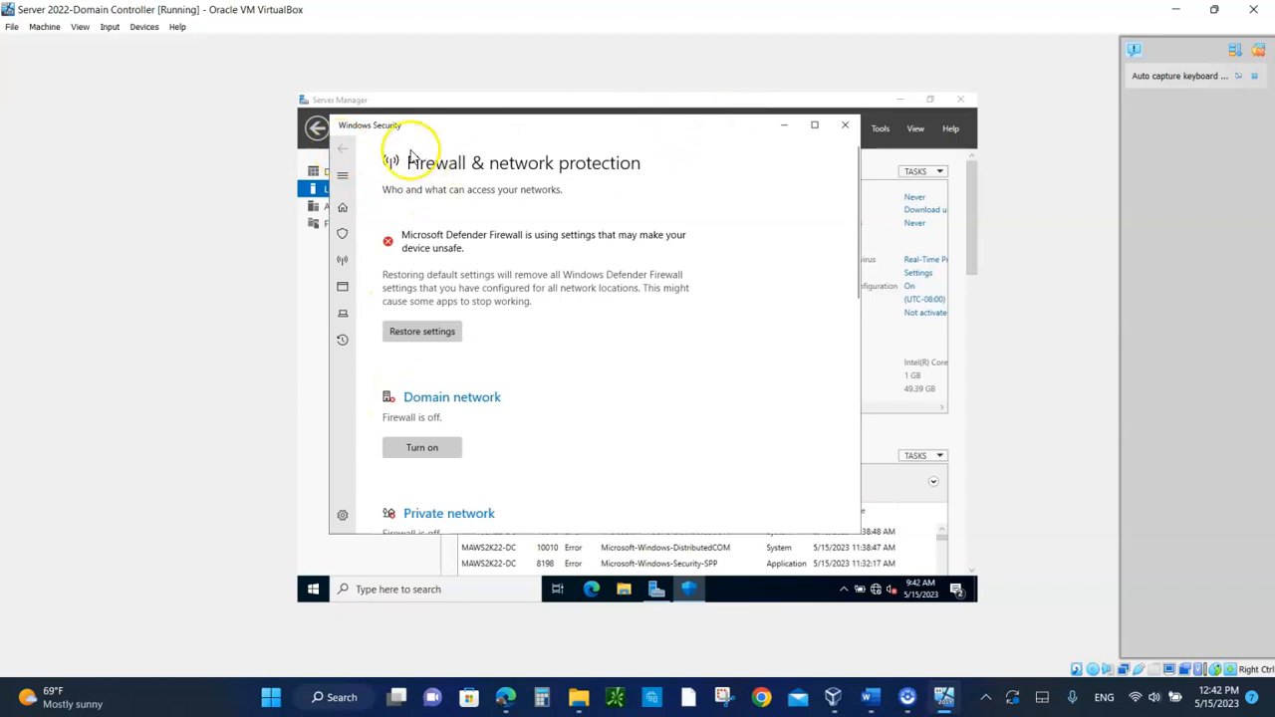
left_click(845, 125)
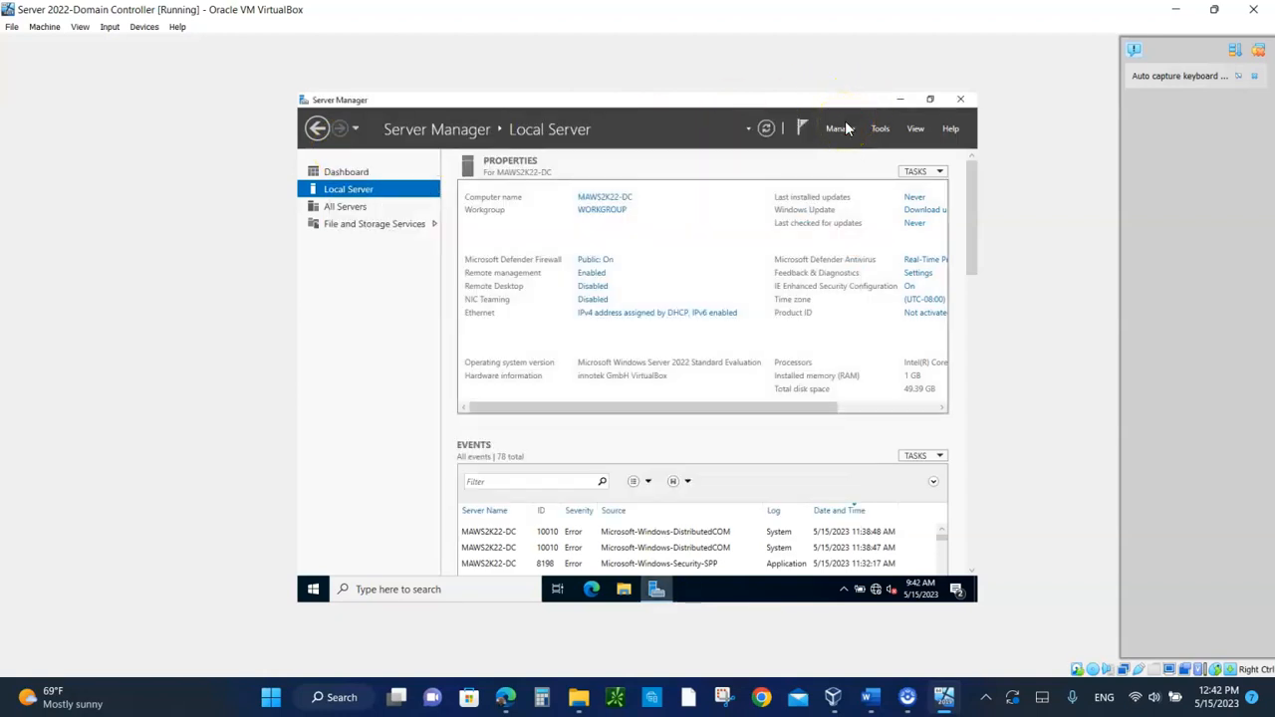
left_click(766, 129)
Enable Remote Desktop by allowing remote connections to this computer, accept the firewall exception, apply the setting and refresh the server properties
left_click(590, 290)
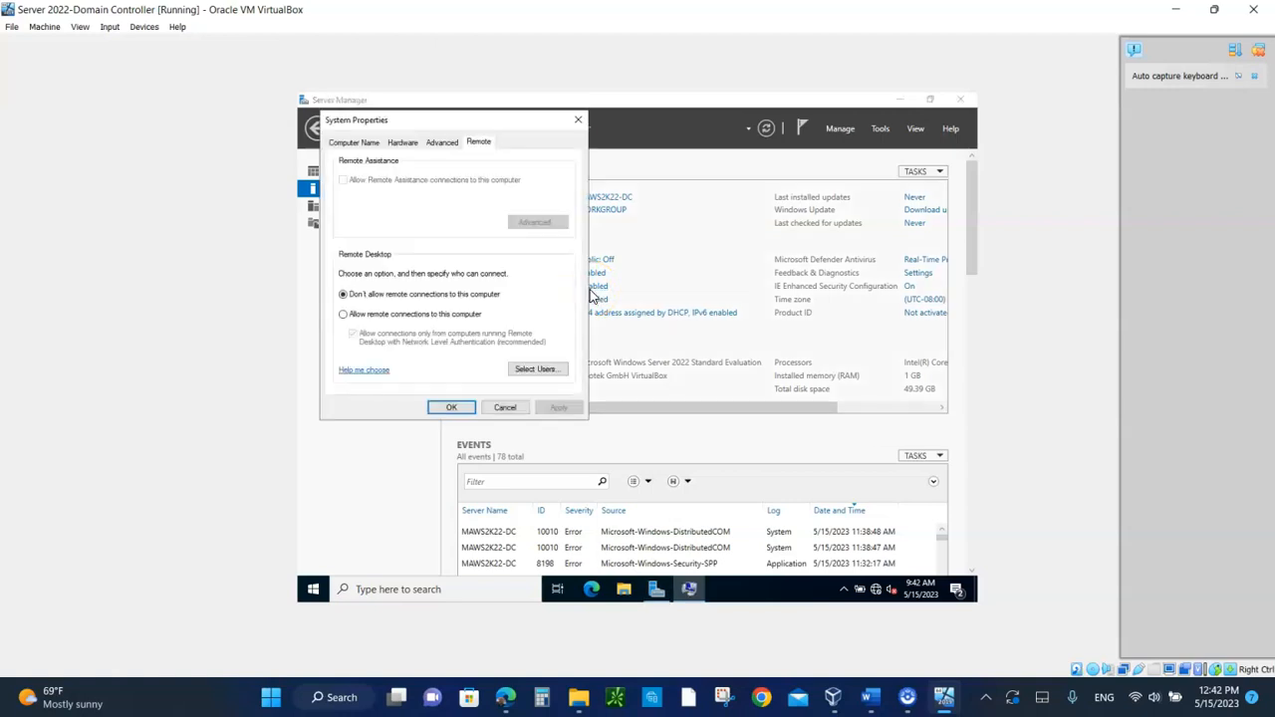
left_click(343, 315)
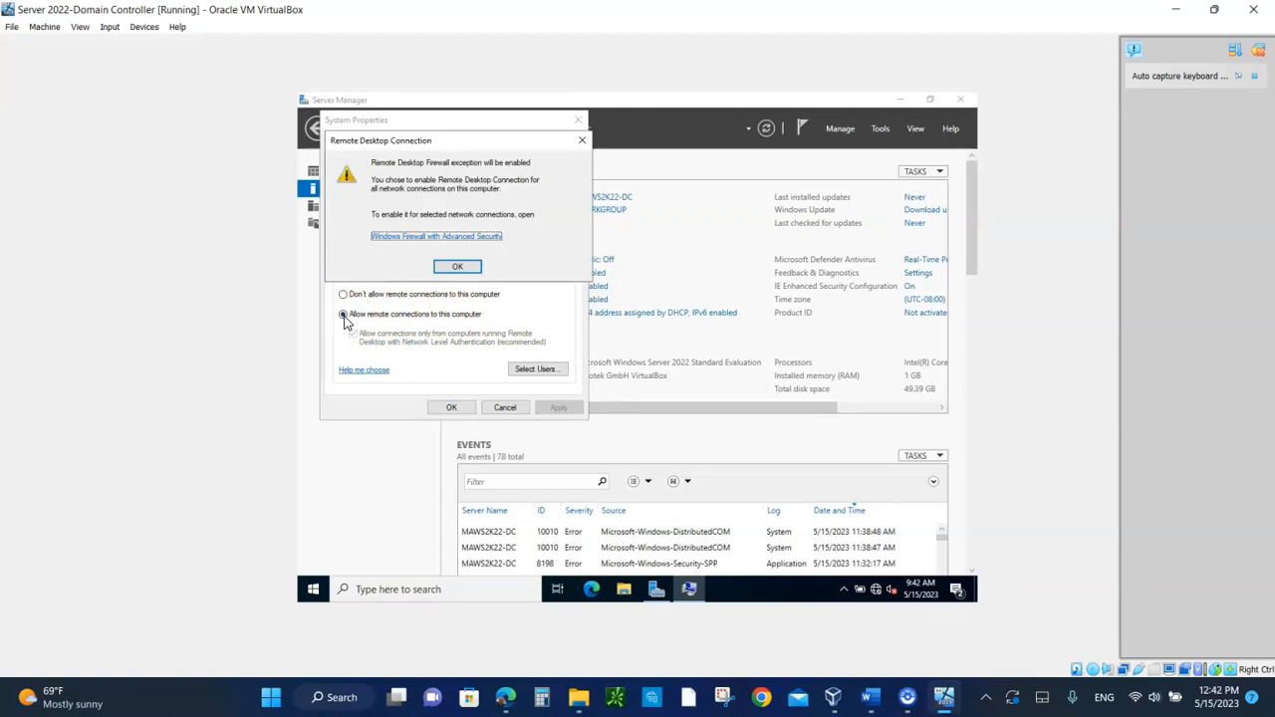
left_click(457, 266)
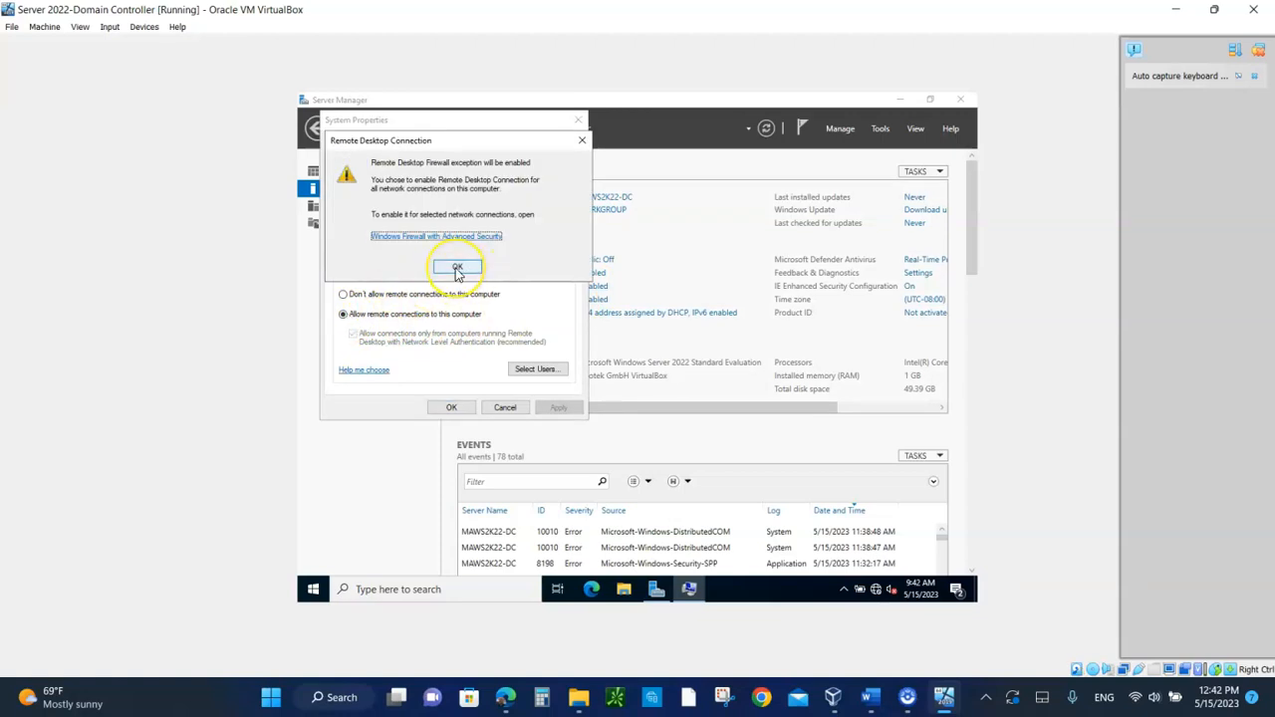
left_click(556, 407)
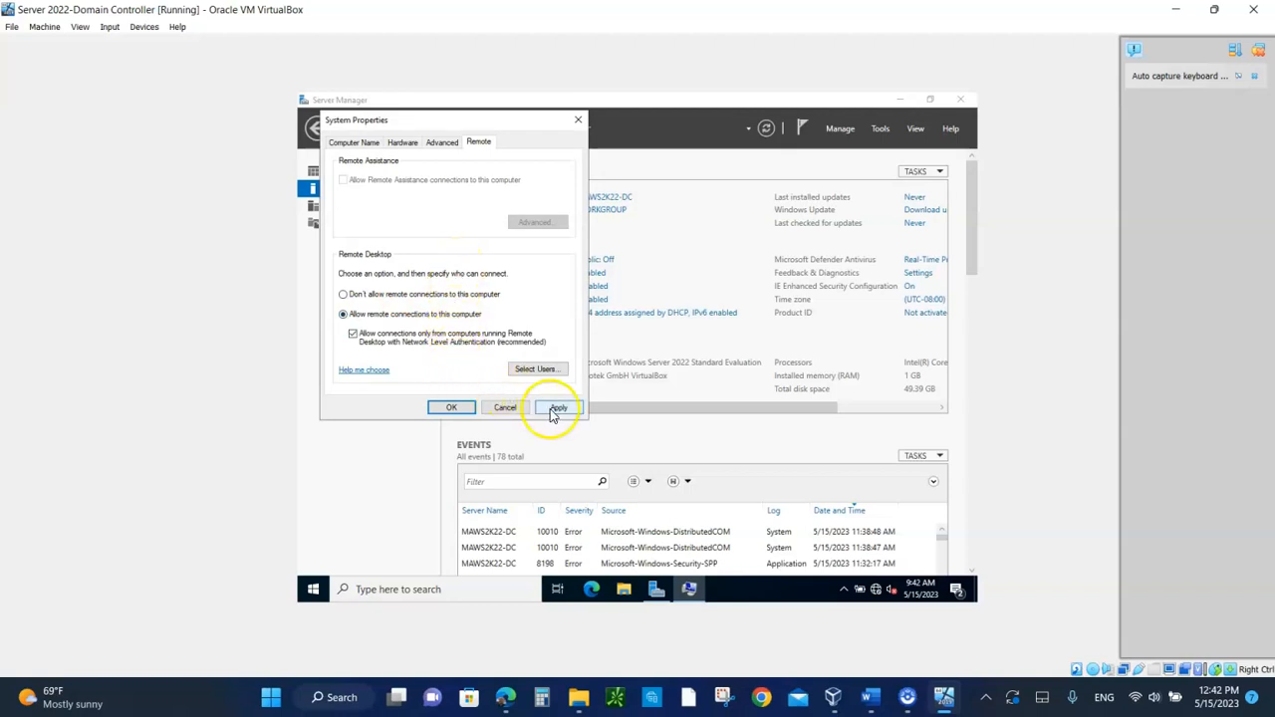
left_click(451, 407)
left_click(766, 128)
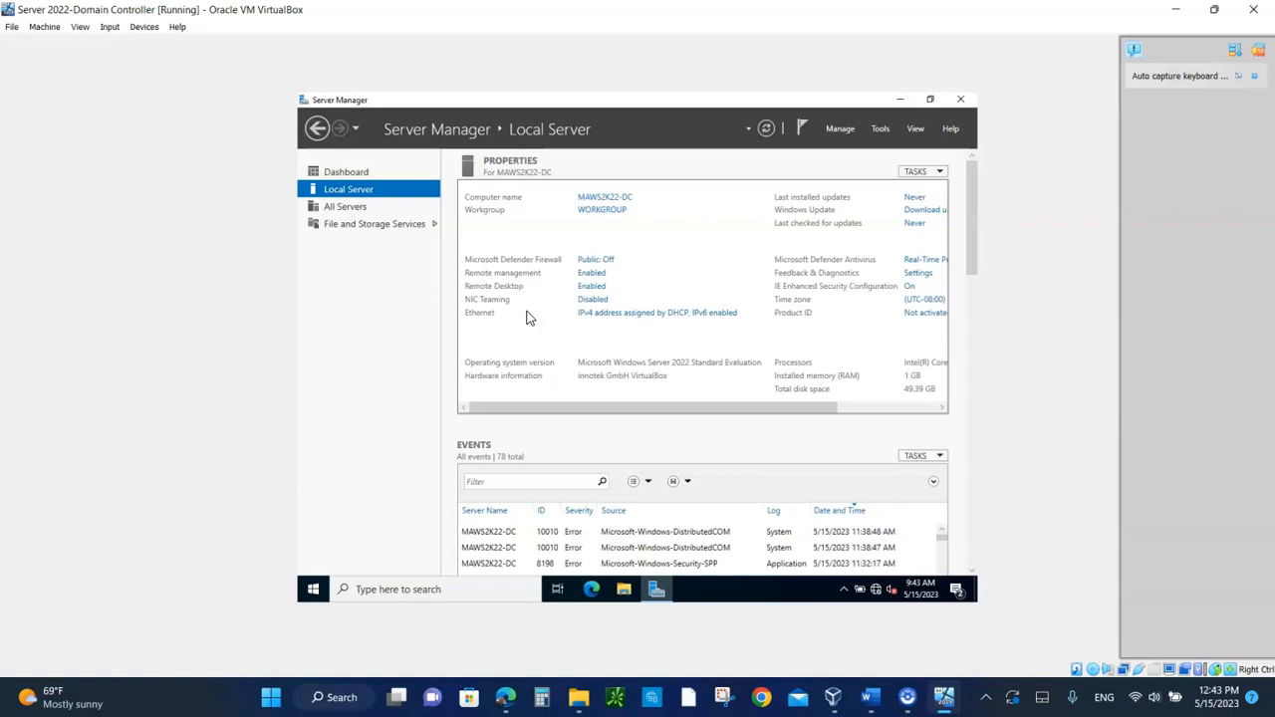
Give the Ethernet adapter the static IPv4 address 192.168.10.100 with subnet mask 255.255.255.0 and default gateway 191.168.10.1
left_click(598, 317)
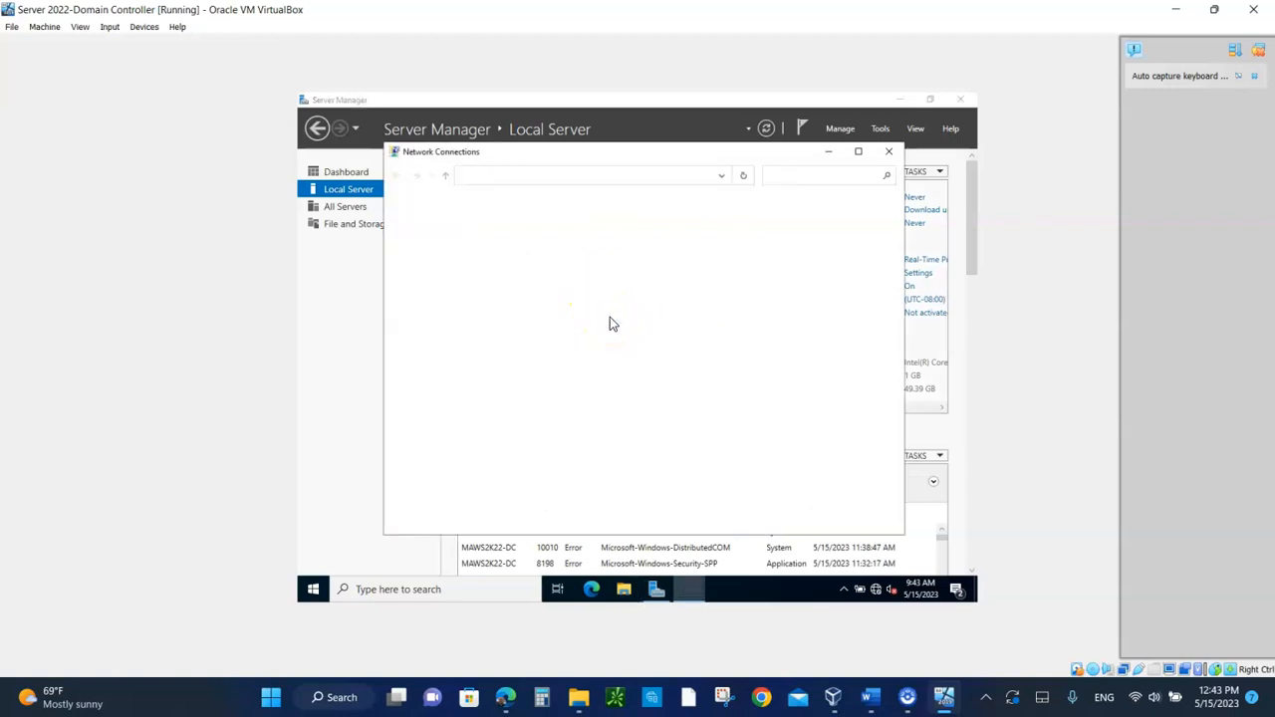
double_click(444, 229)
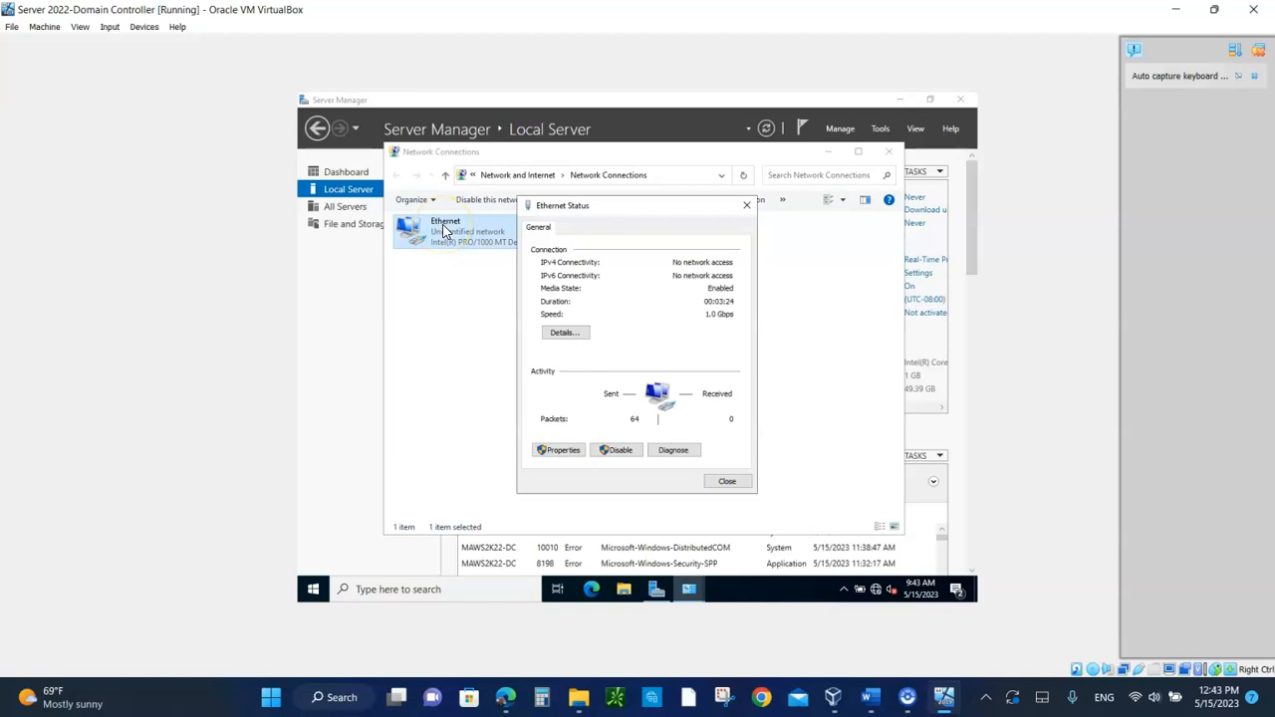
left_click(563, 450)
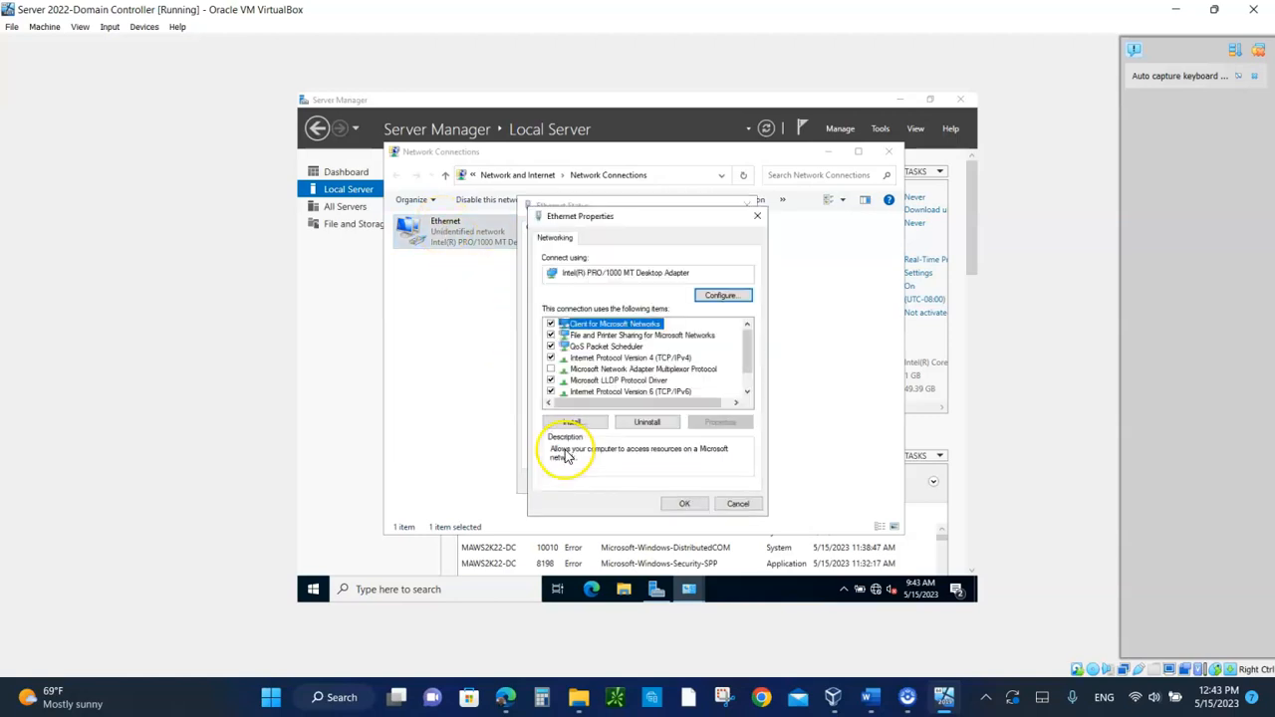
double_click(588, 360)
left_click_drag(674, 269, 575, 162)
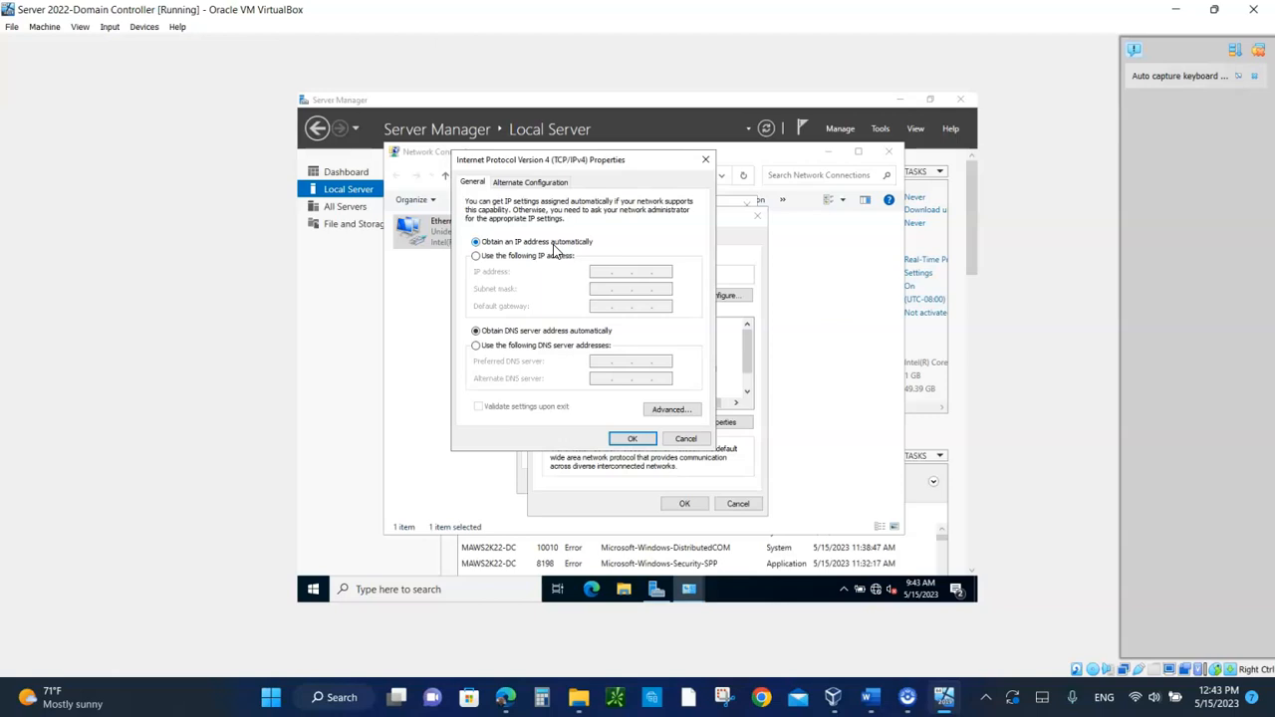
left_click(482, 259)
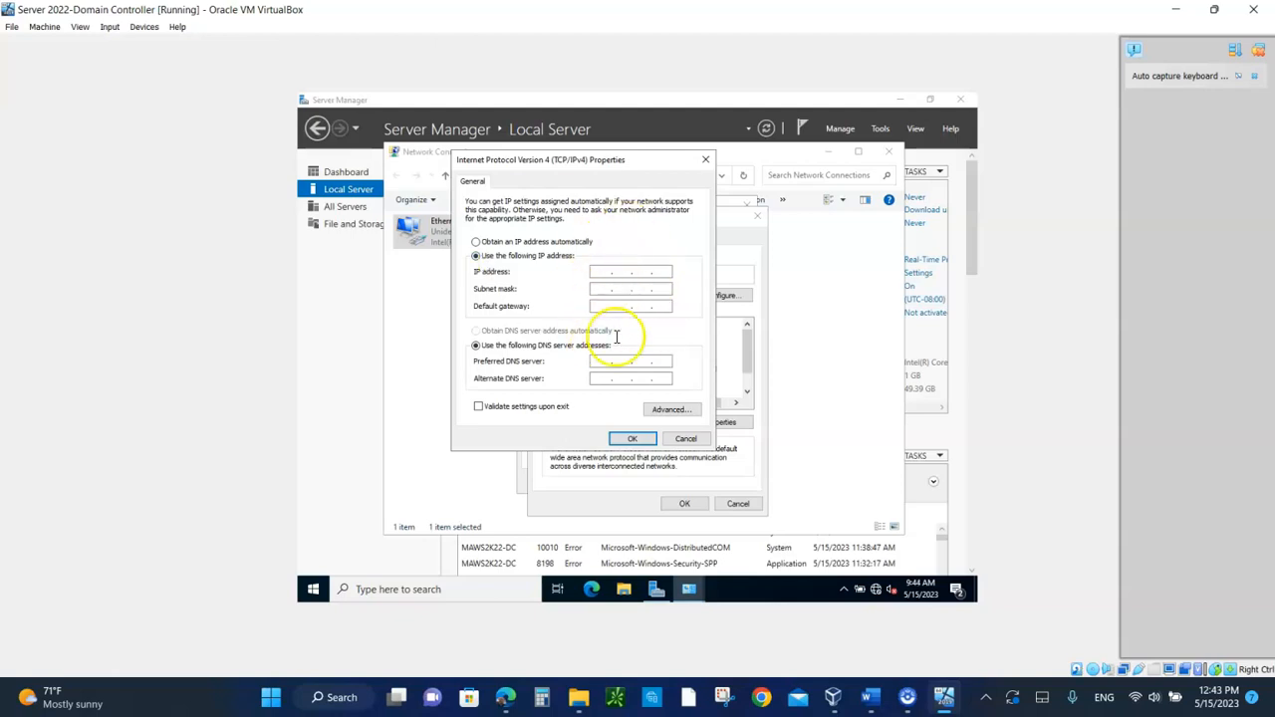
left_click(598, 271)
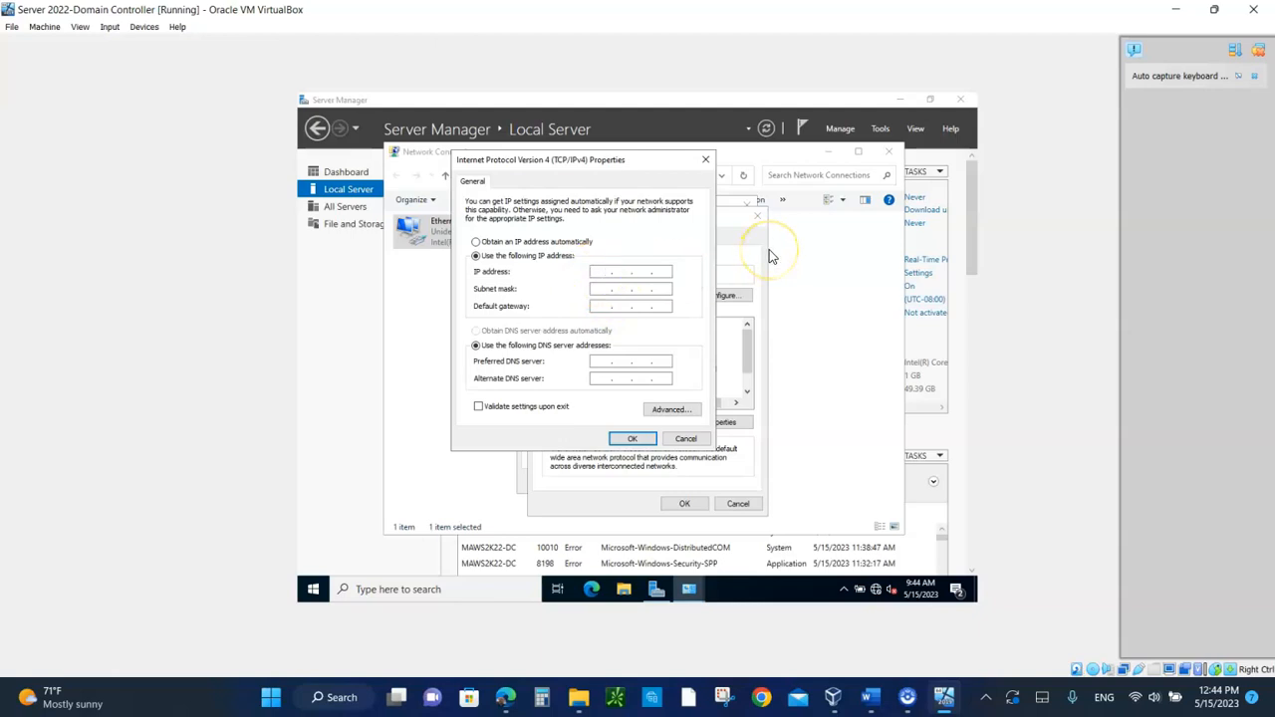
type("192 . 168 . 10 . 100")
key("Tab")
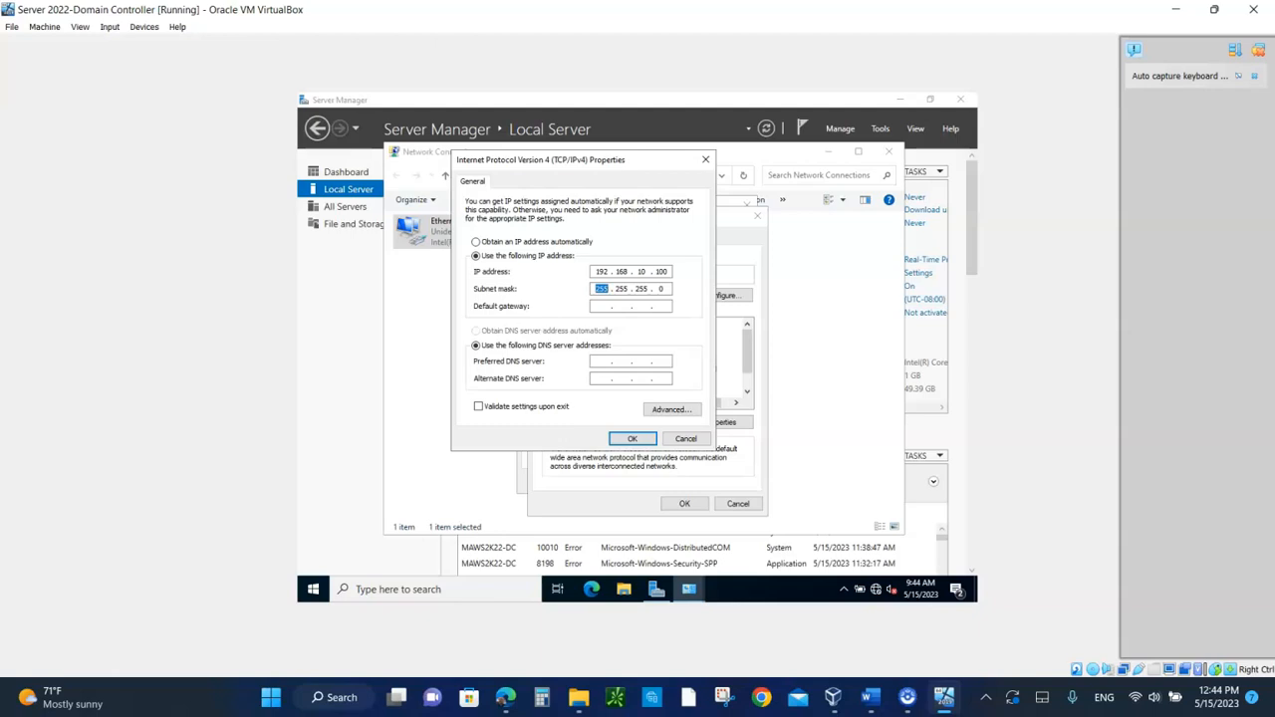
left_click(596, 306)
type("191 . 168 . 10")
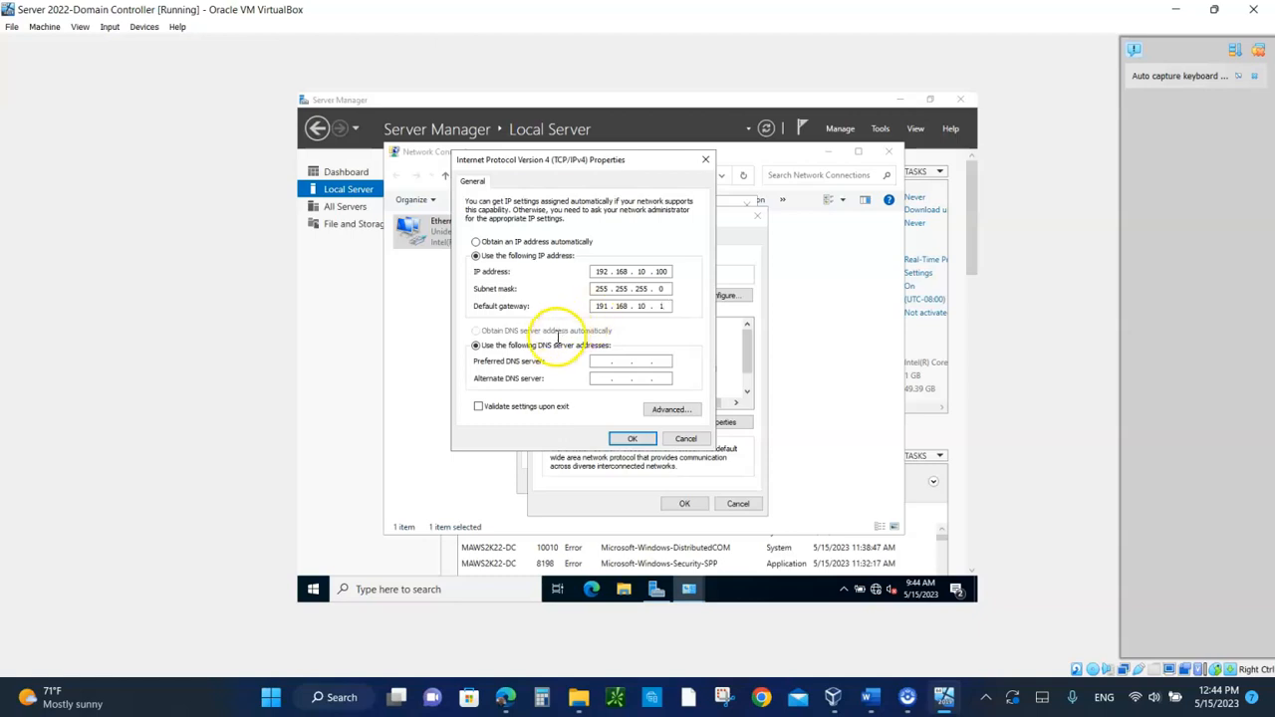
Set the adapter's preferred DNS server to 192.168.10.100 and its alternate DNS server to 8.8.8.8
left_click(609, 360)
type("192 . 168 . 10 . ")
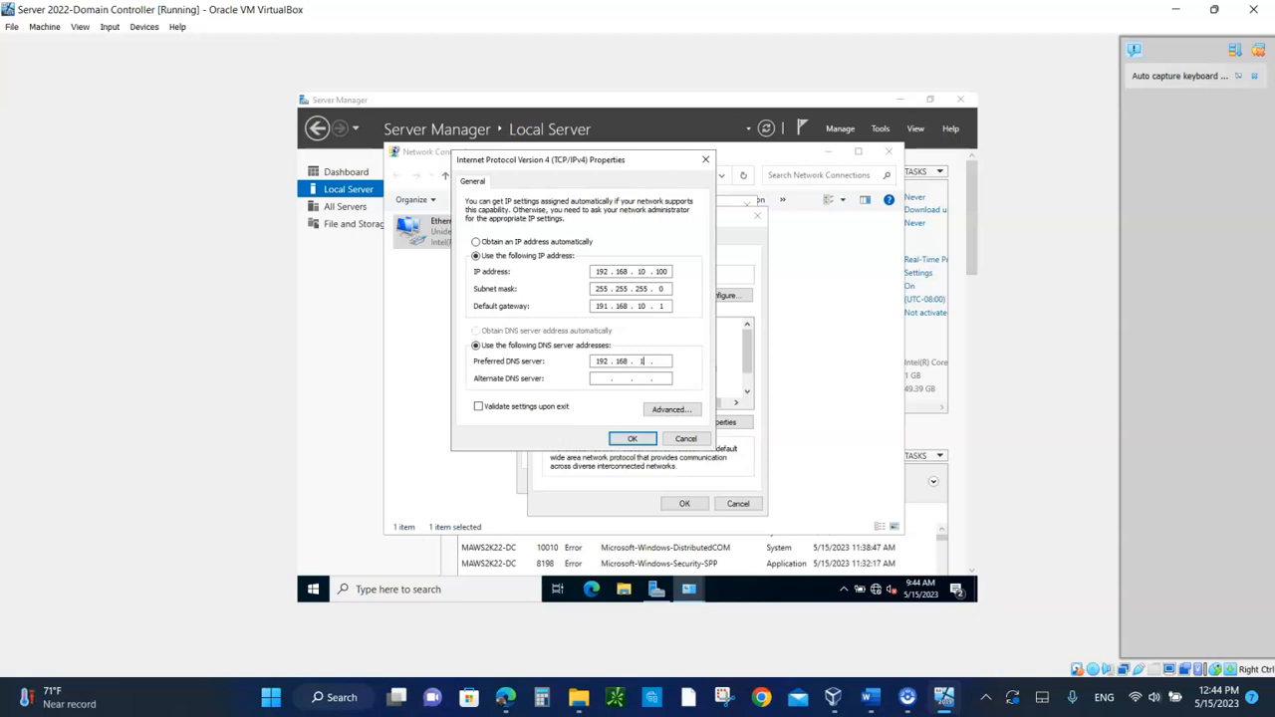
type("100")
left_click(603, 379)
type("8.8")
type("8 . 8 . 8 .")
type("8 . 8 . 8")
Save the IPv4 configuration with the entered gateway, close the network connection windows and refresh the Local Server properties
left_click(629, 439)
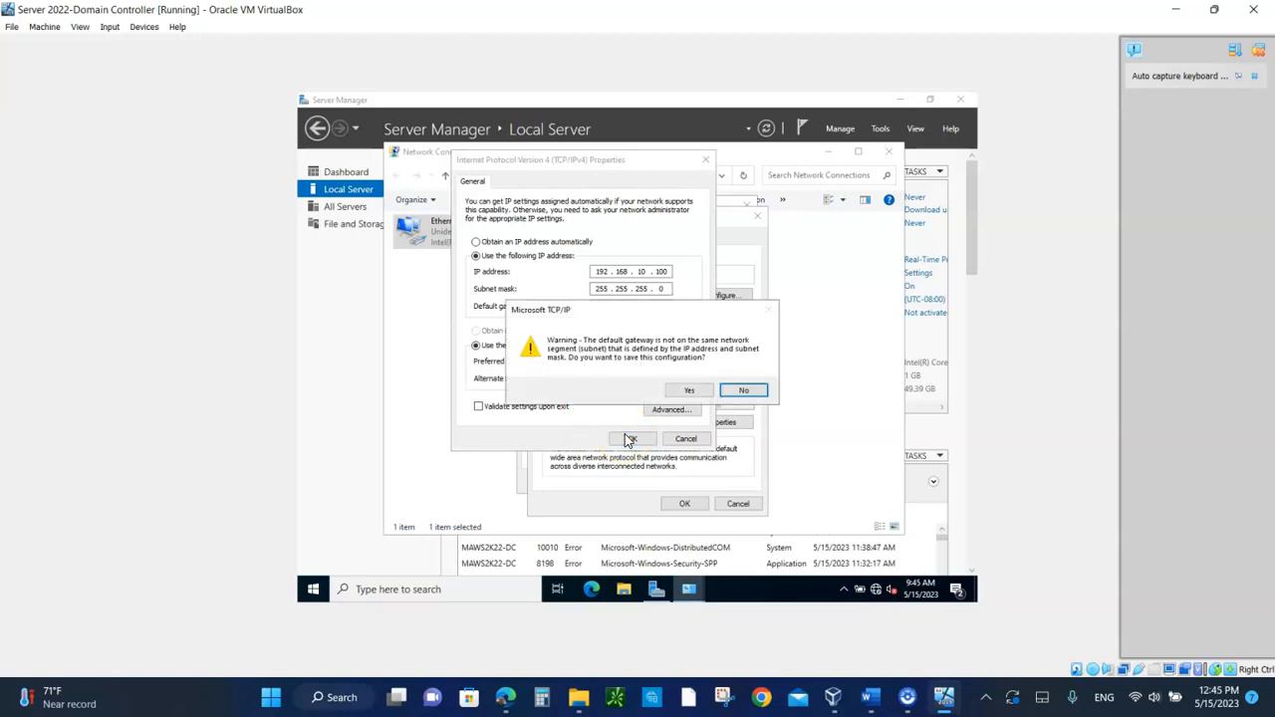
left_click(688, 391)
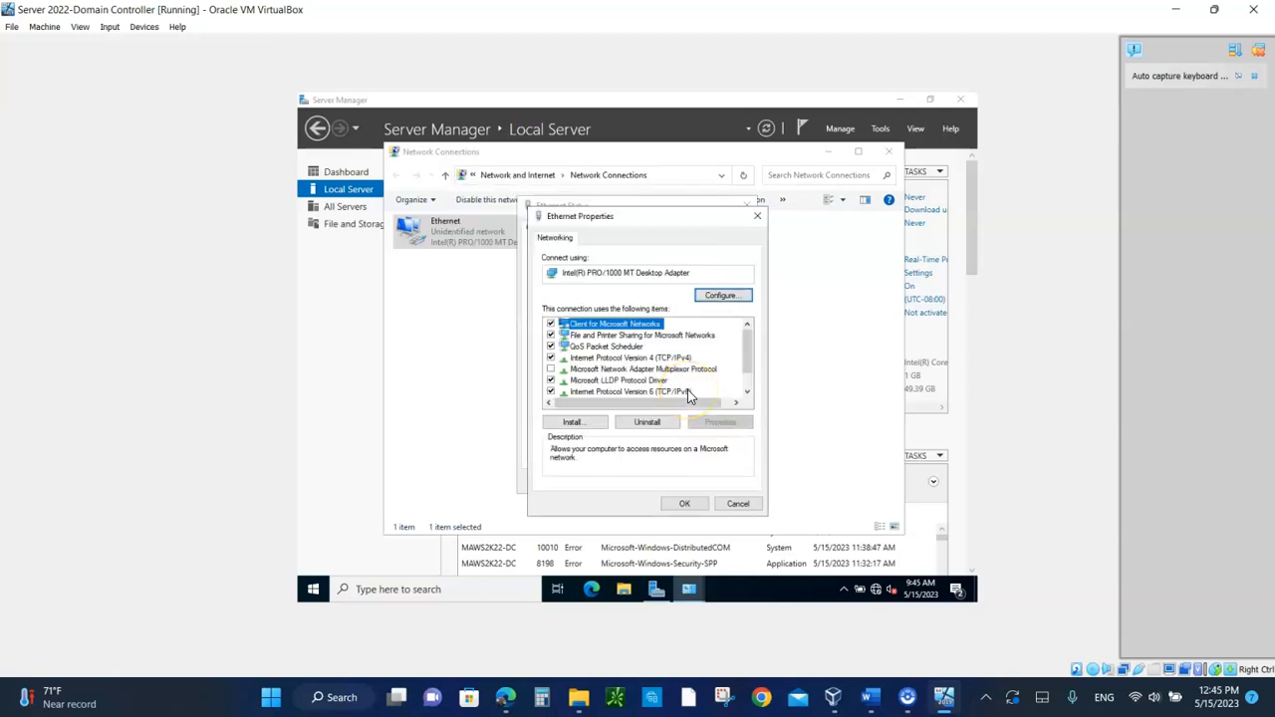
left_click(686, 504)
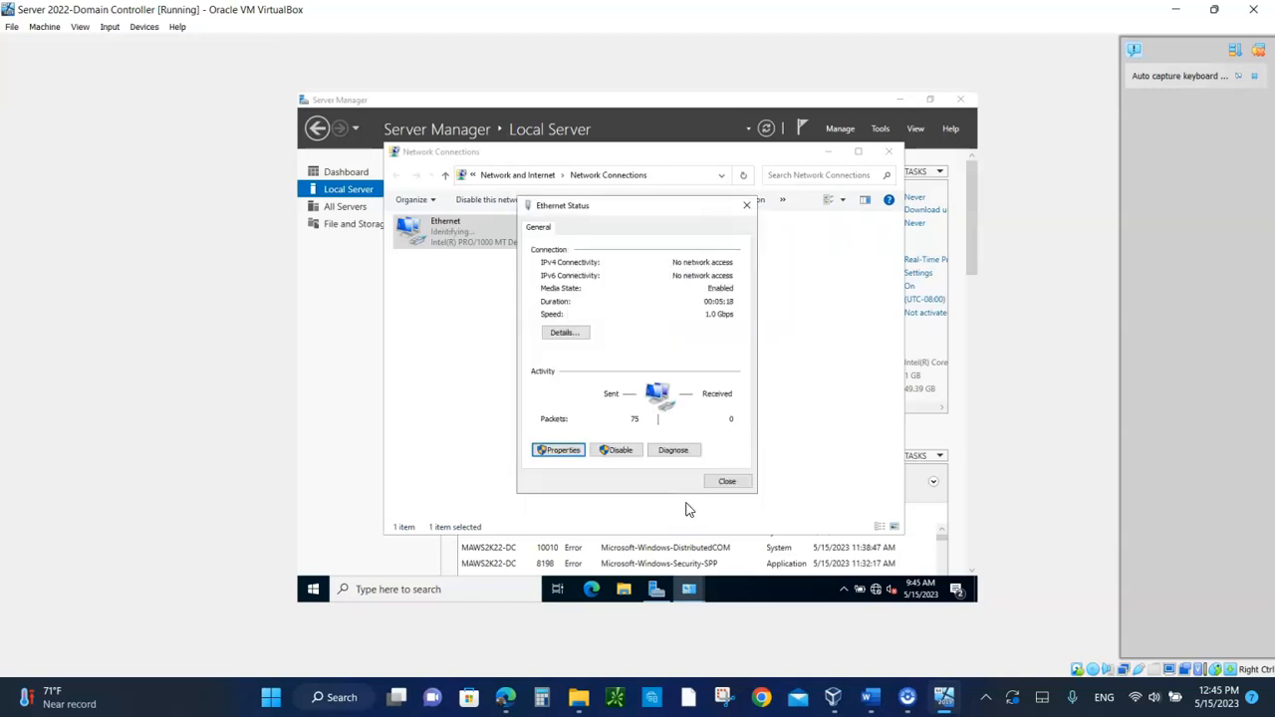
left_click(718, 480)
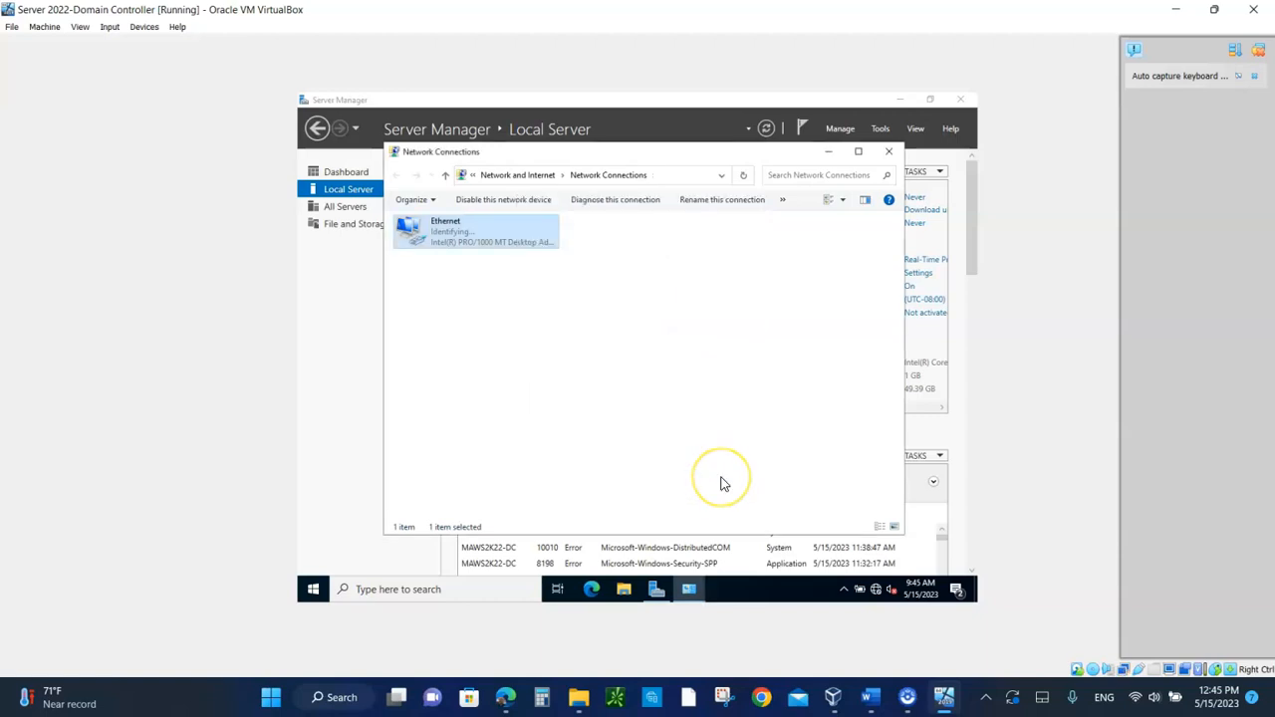
left_click(889, 159)
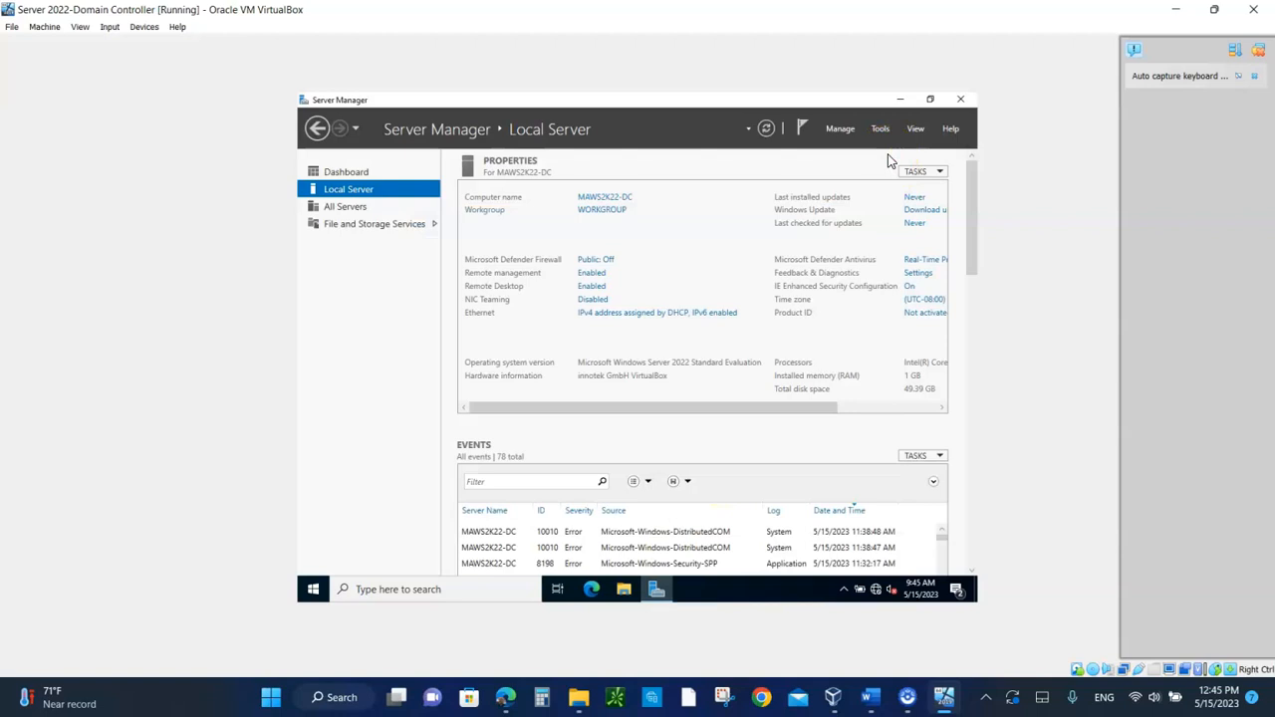
left_click(767, 129)
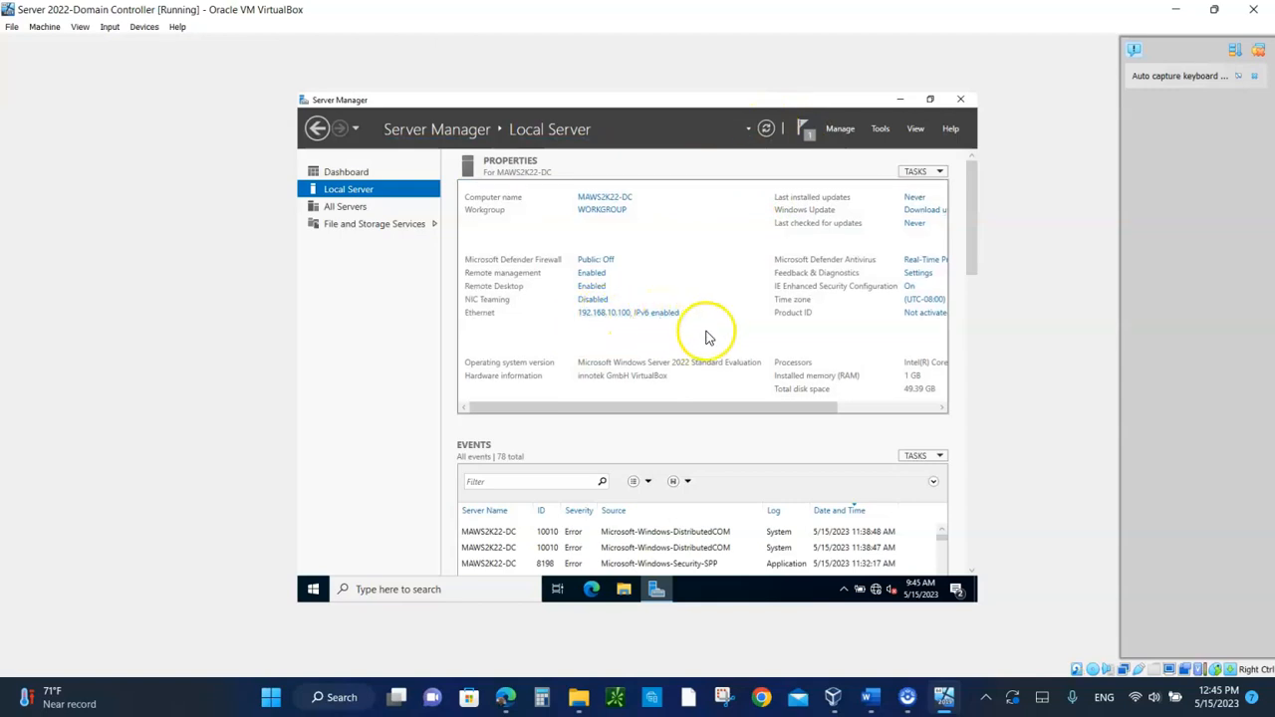
Set the server's time zone to (UTC-05:00) Eastern Time (US & Canada) and refresh the Local Server properties
left_click_drag(727, 410, 814, 418)
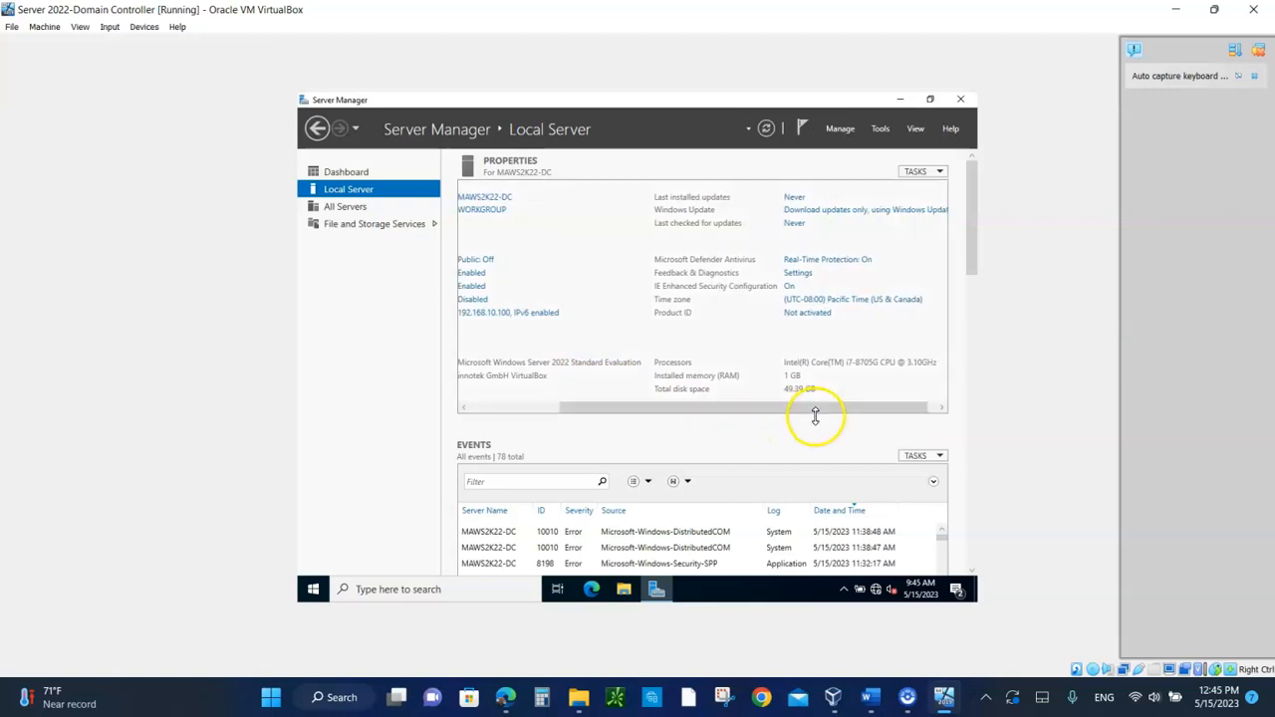
left_click(794, 208)
left_click(839, 303)
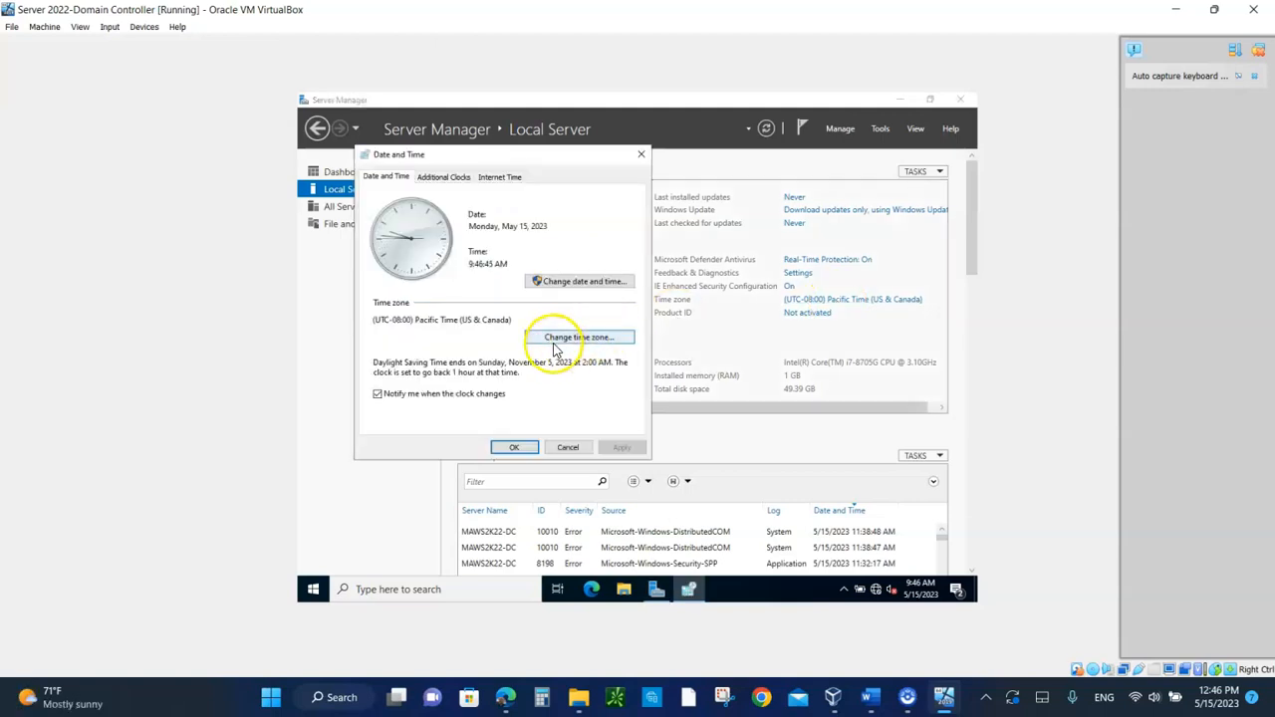
left_click(558, 340)
left_click(495, 233)
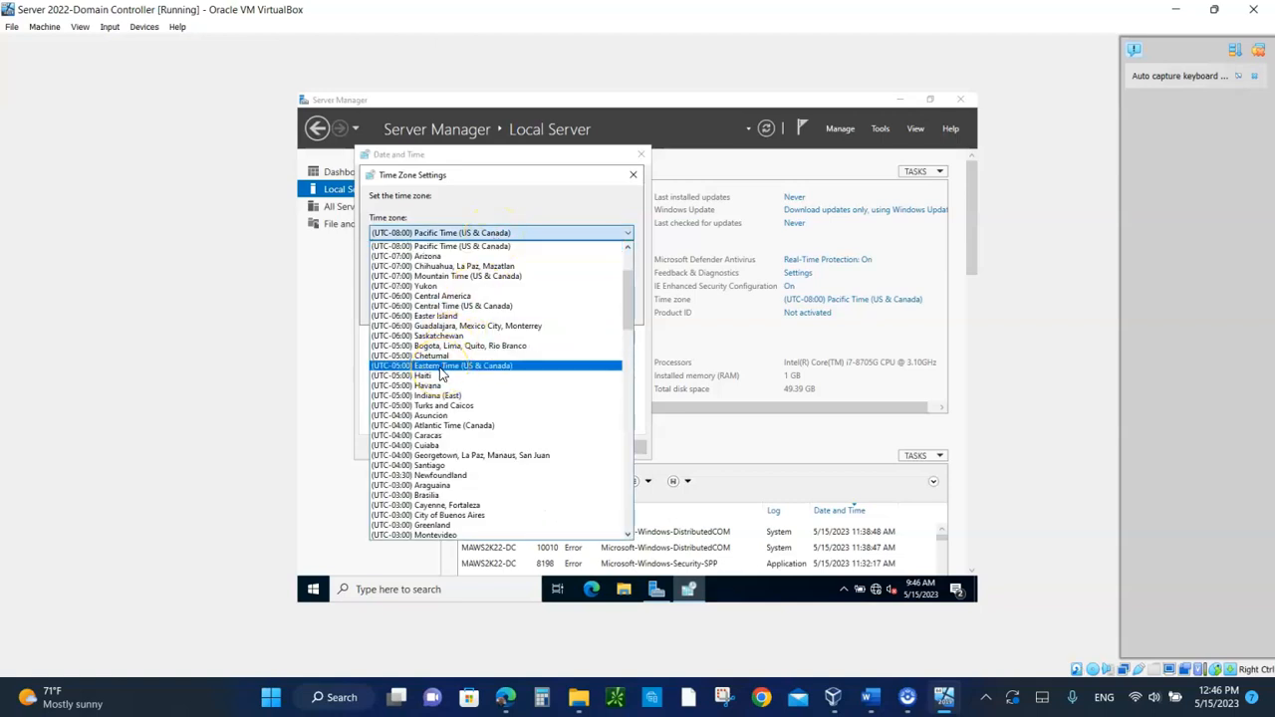
left_click(439, 366)
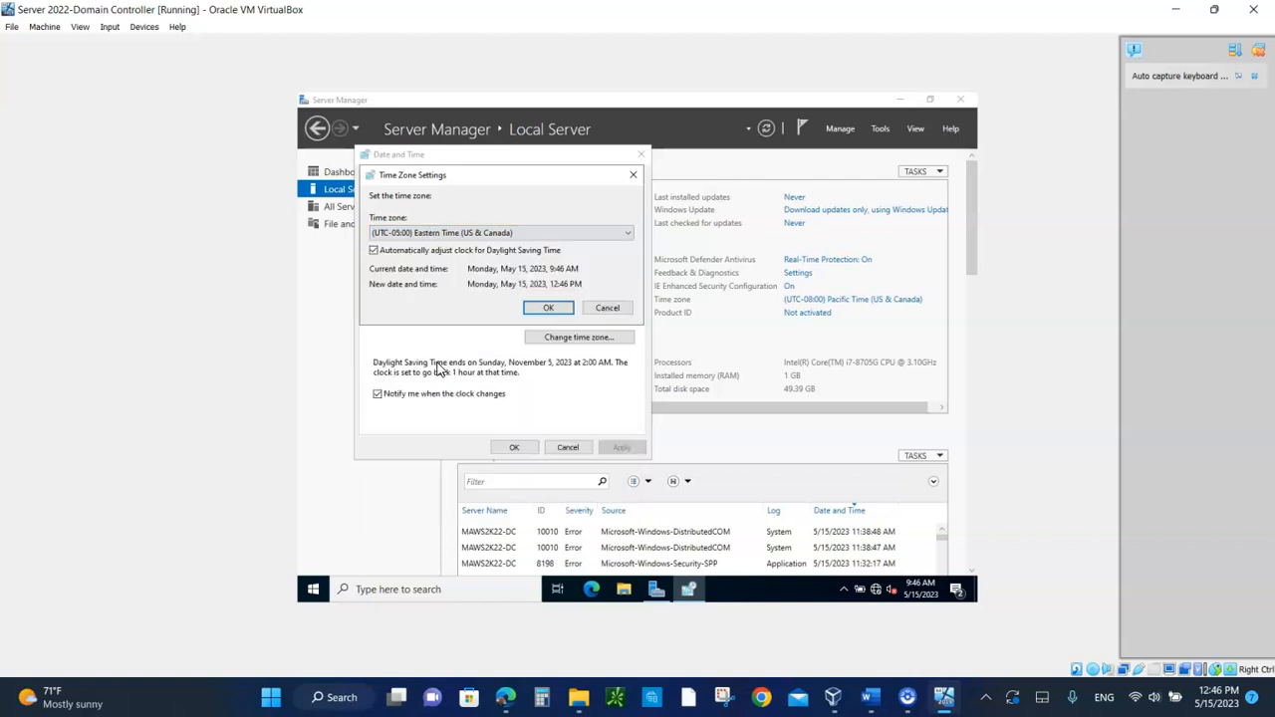
left_click(548, 307)
left_click(537, 368)
left_click(514, 448)
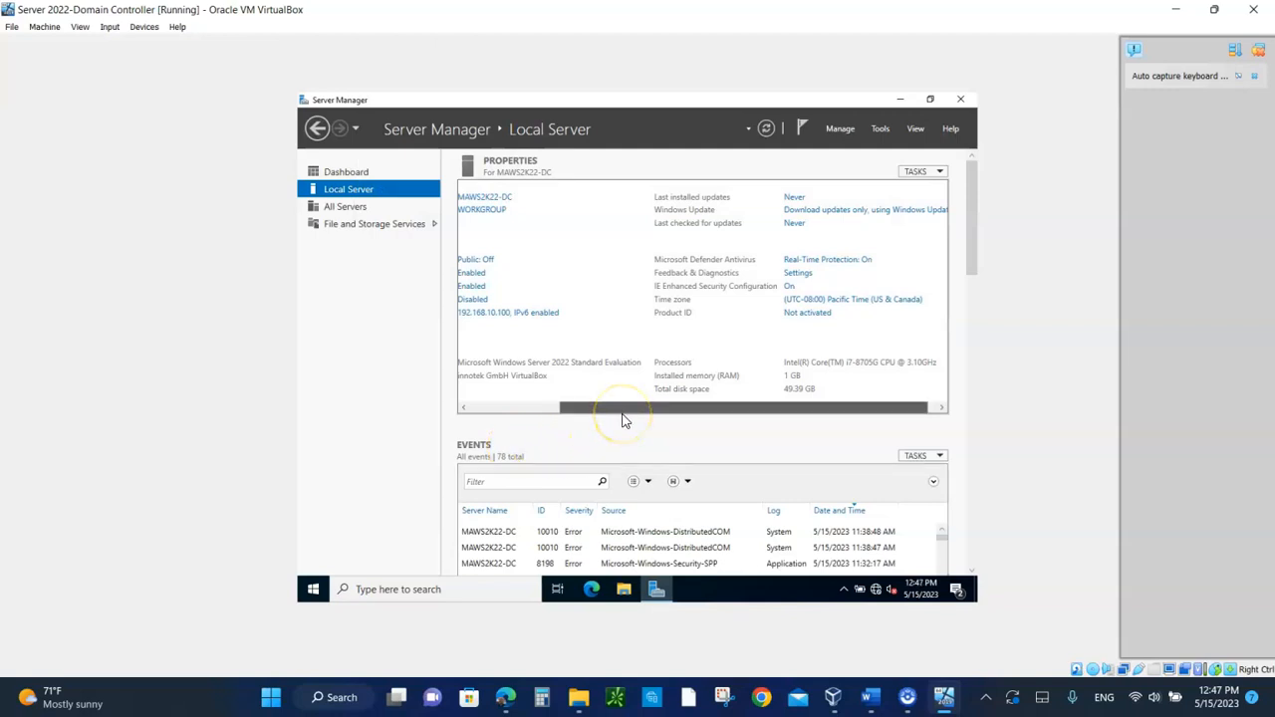
left_click_drag(622, 420, 577, 422)
left_click(765, 130)
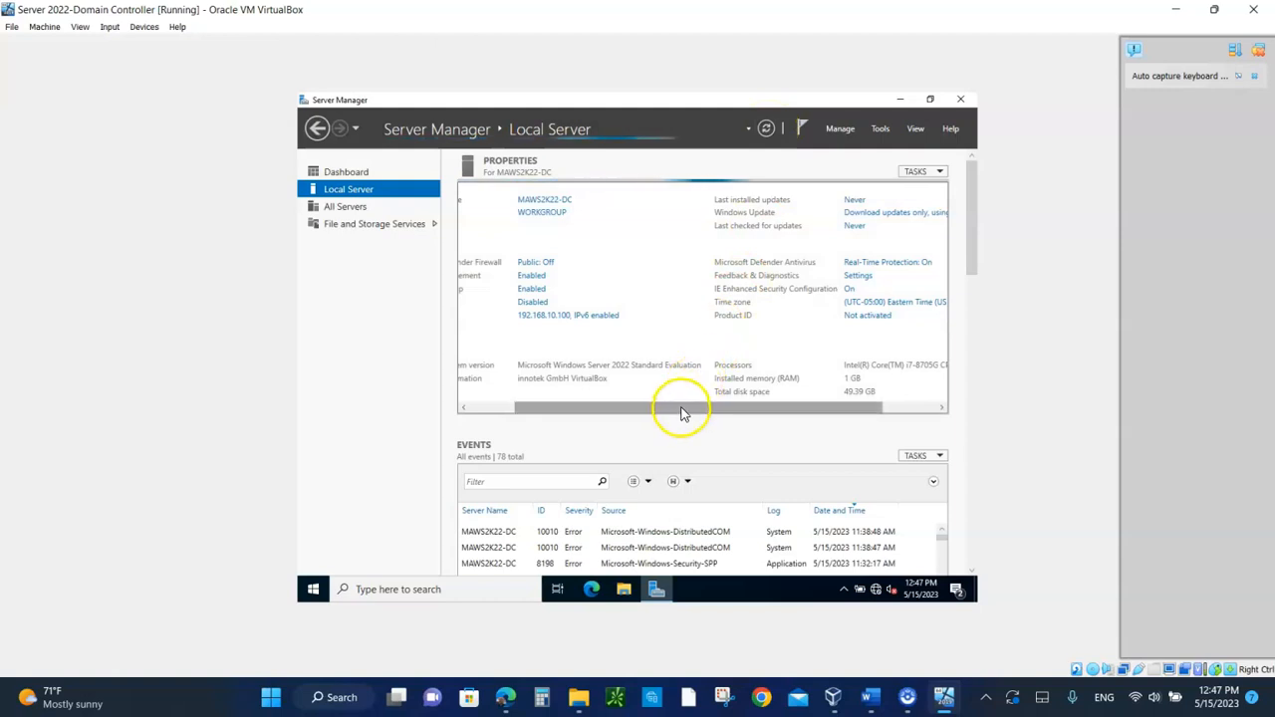
left_click_drag(683, 409, 583, 443)
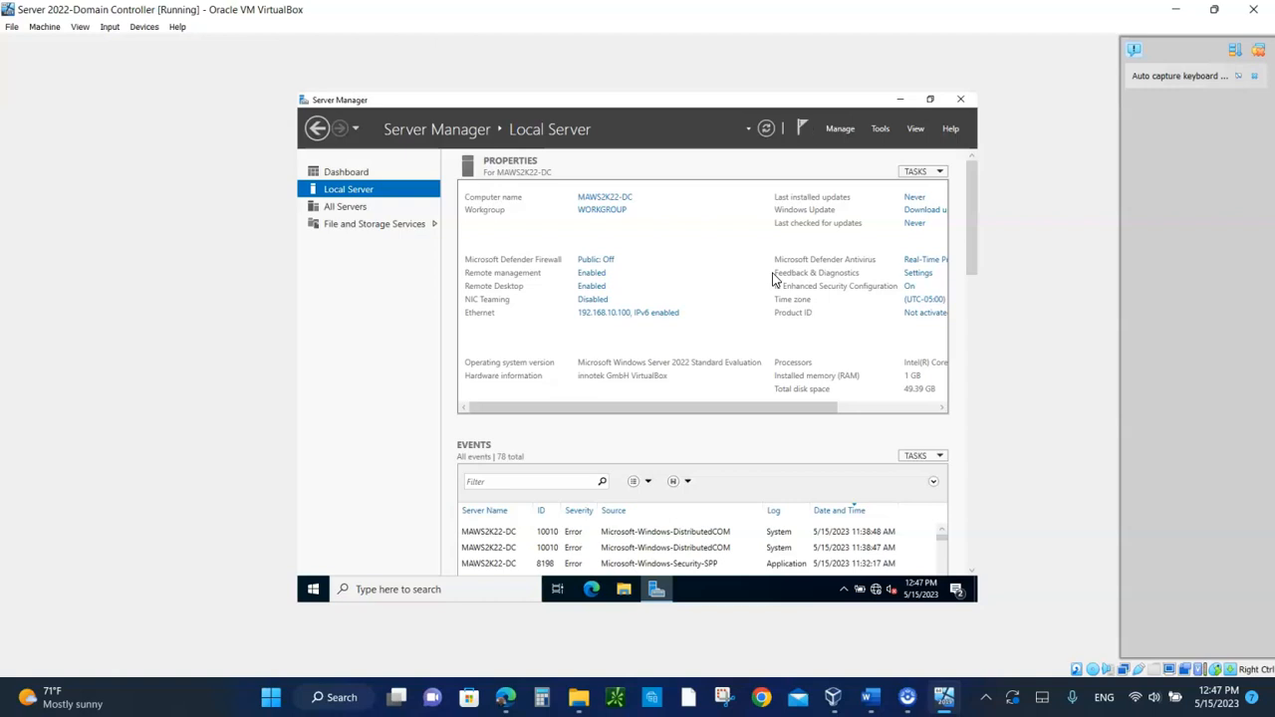
Close Server Manager and shut down the server with the reason Other (Unplanned)
left_click(961, 101)
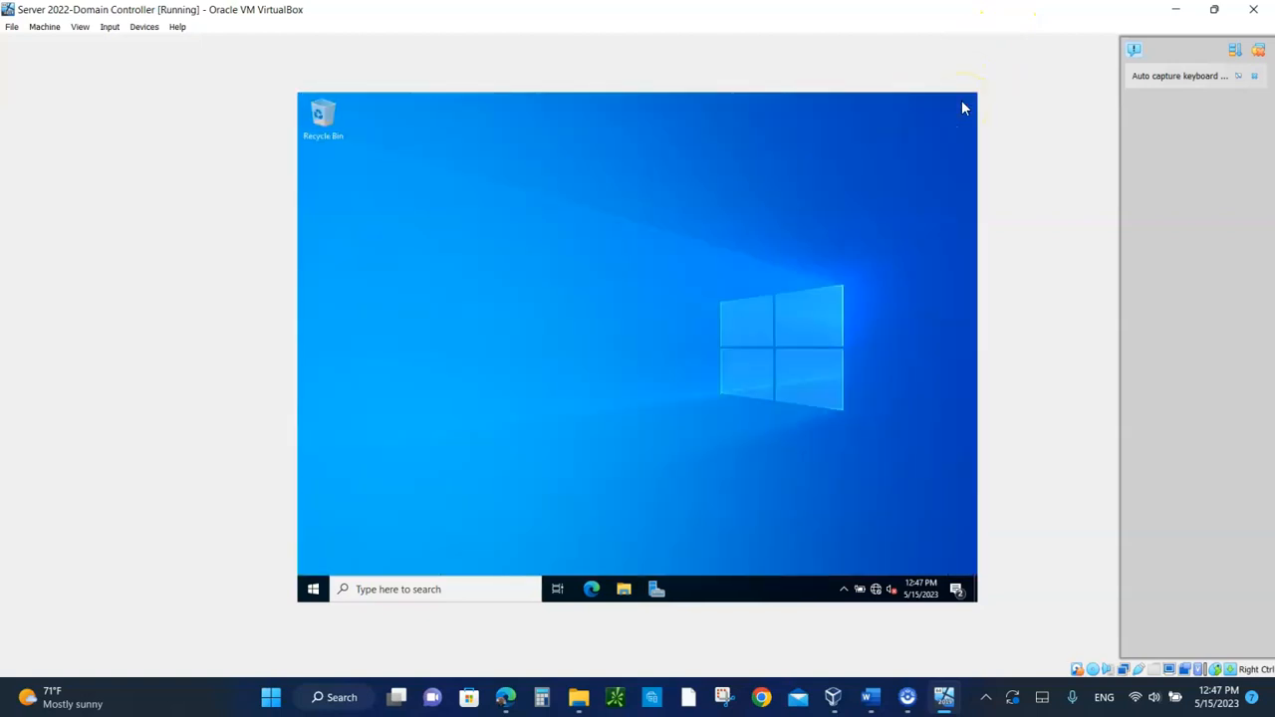
left_click(312, 591)
left_click(314, 564)
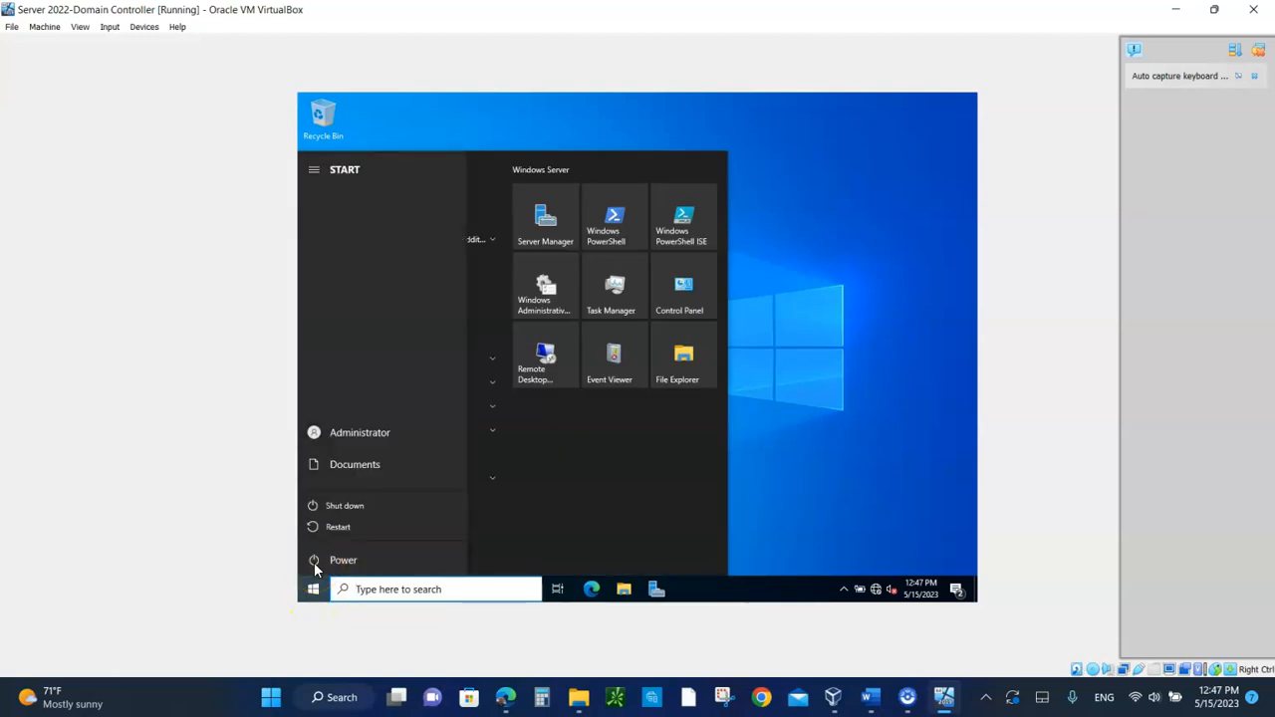
left_click(336, 505)
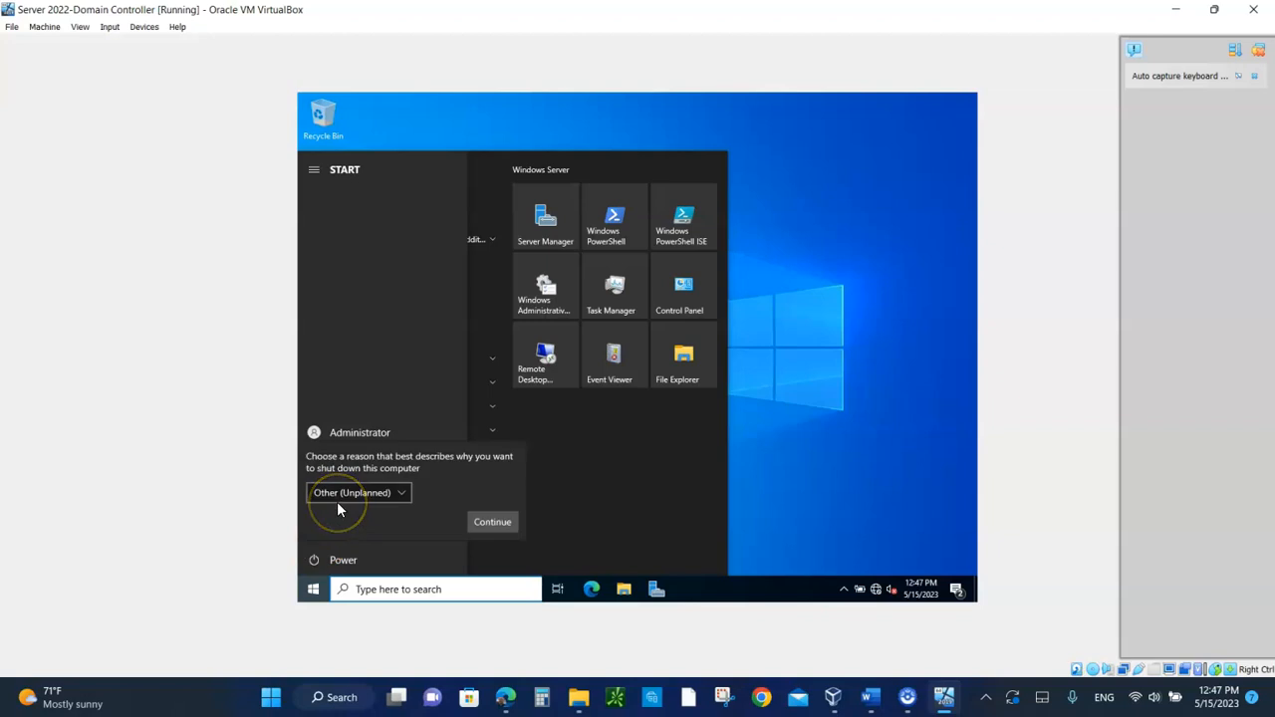
left_click(492, 521)
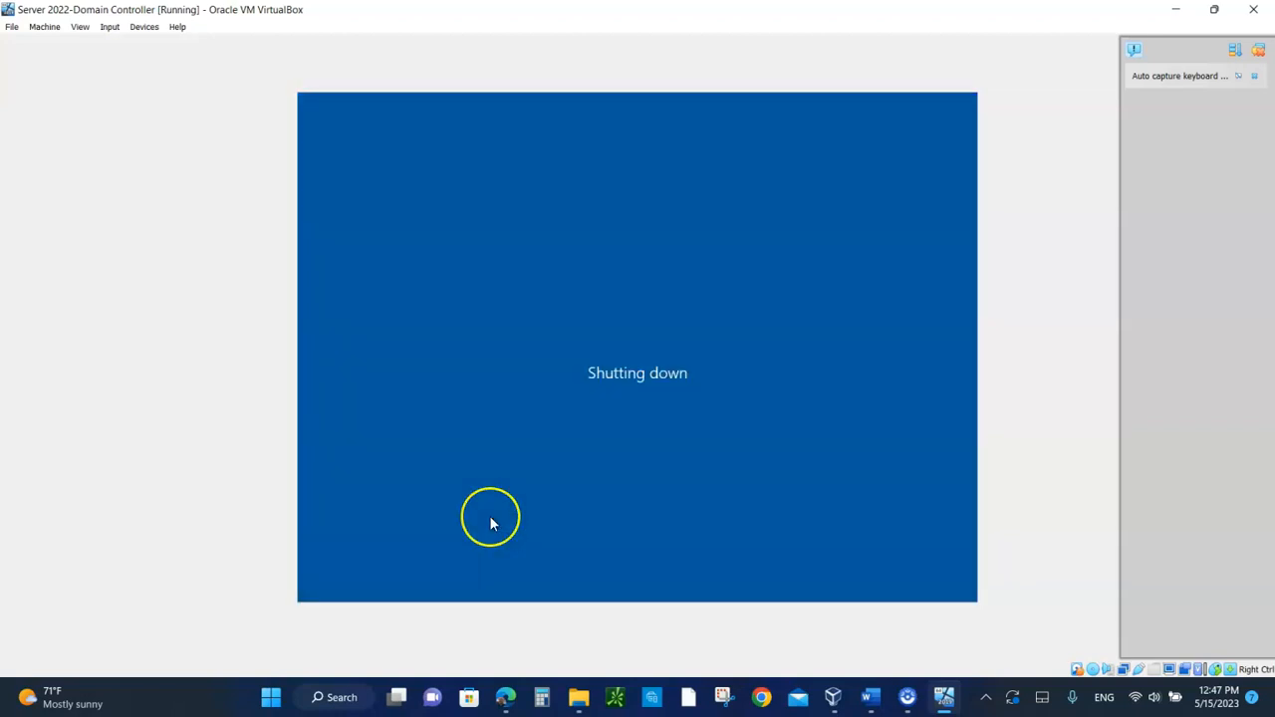